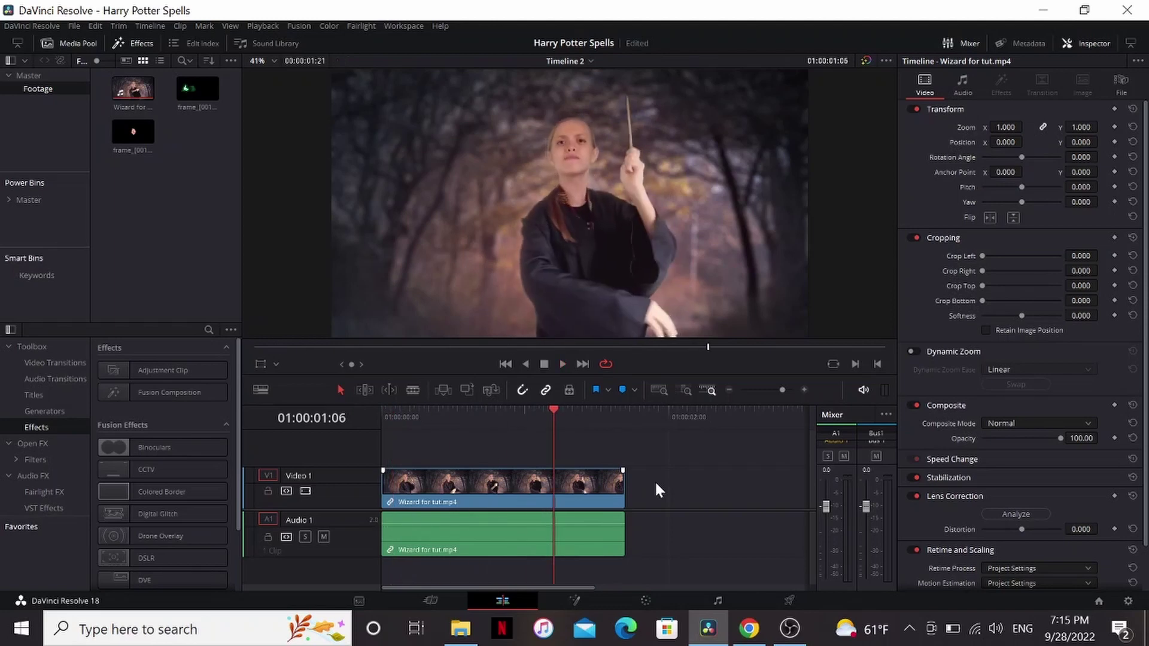
# Stop playback and convert the Wizard for tut.mp4 timeline clip into Fusion Clip 1
pyautogui.press('space')
pyautogui.click(557, 487)
pyautogui.rightClick(556, 487)
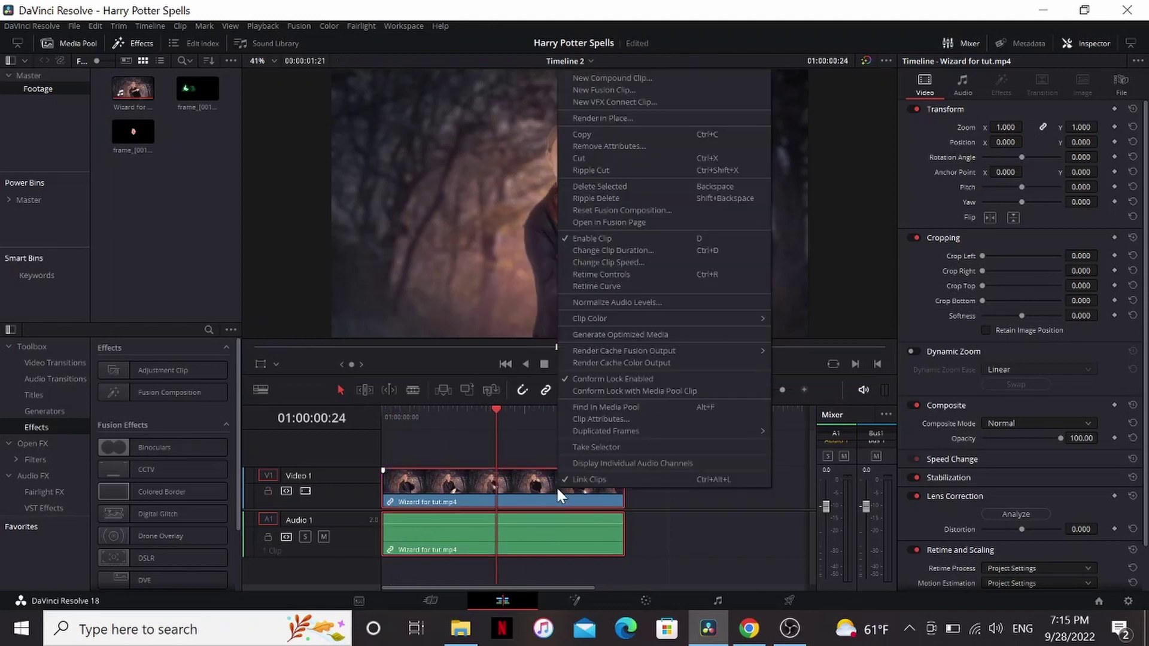
pyautogui.click(605, 90)
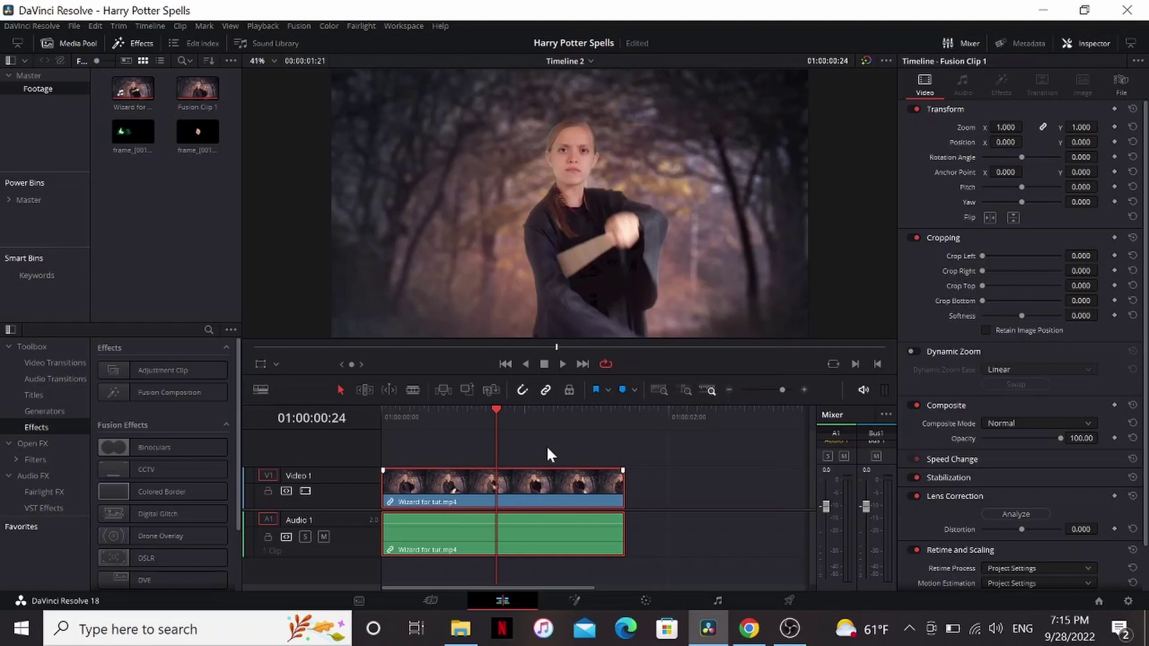
pyautogui.moveTo(489, 417); pyautogui.dragTo(473, 419)
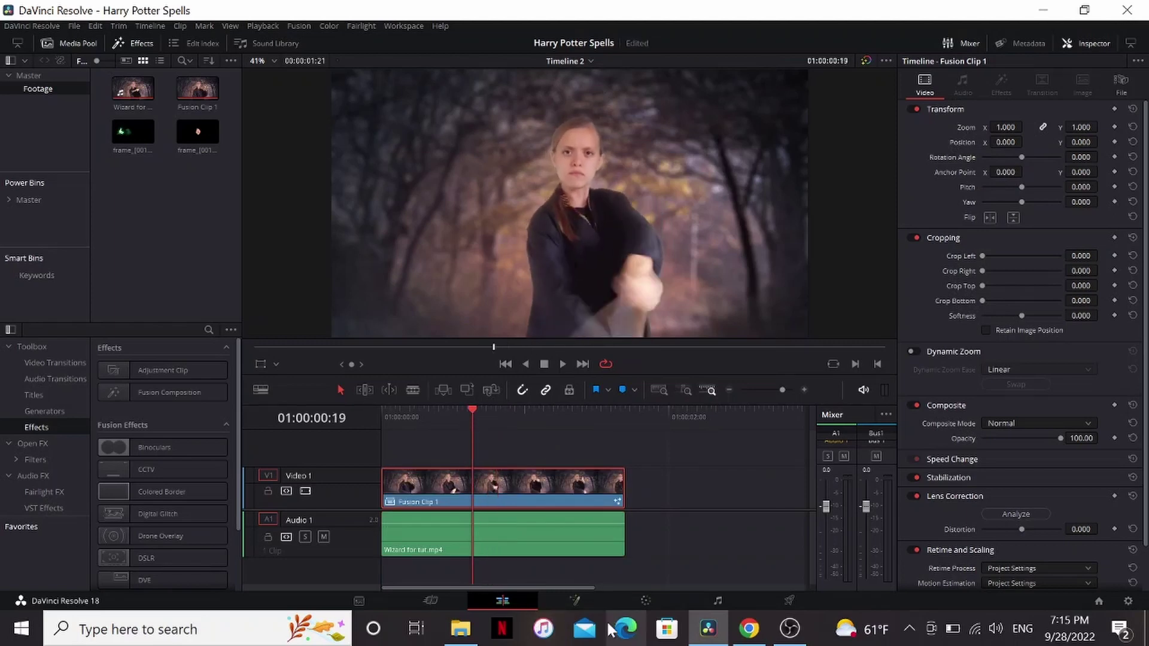
# Open Fusion Clip 1 on the Fusion page at frame 0, with MediaIn1 in the left viewer
pyautogui.click(574, 601)
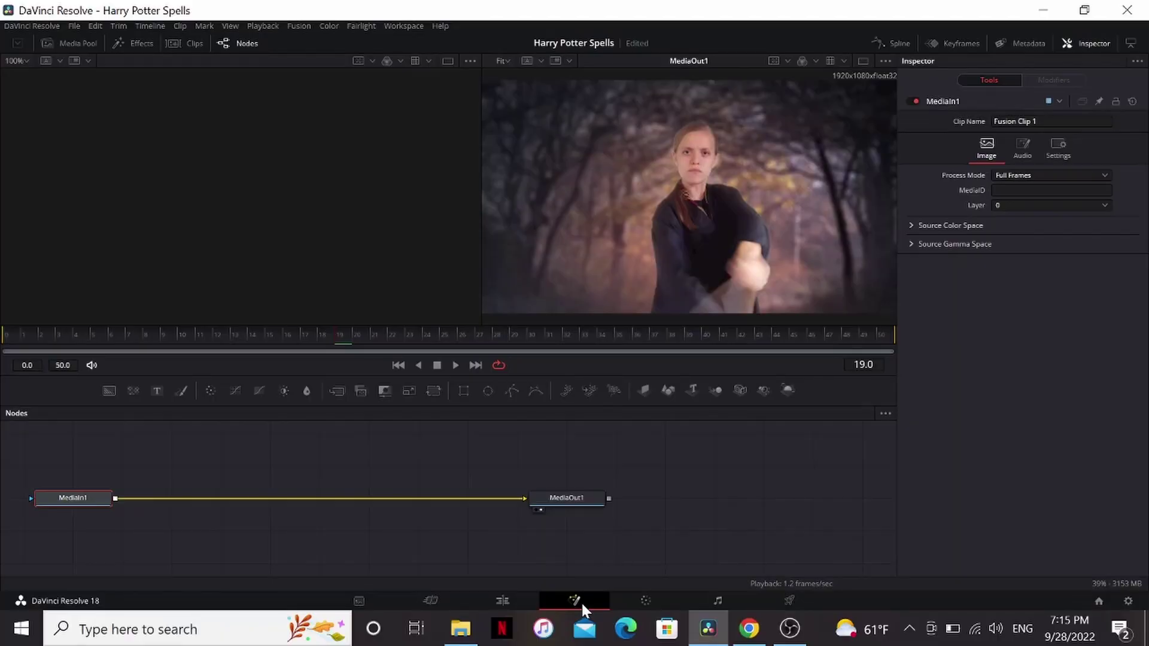
pyautogui.moveTo(66, 337); pyautogui.dragTo(3, 334)
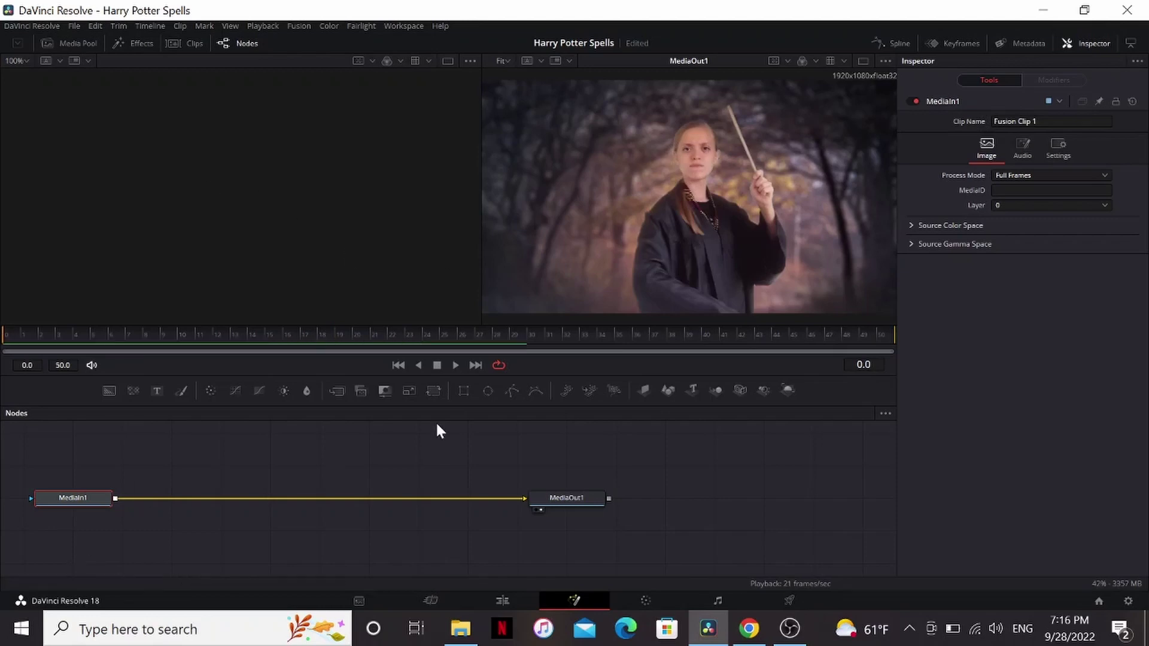
pyautogui.scroll(1, 209, 500)
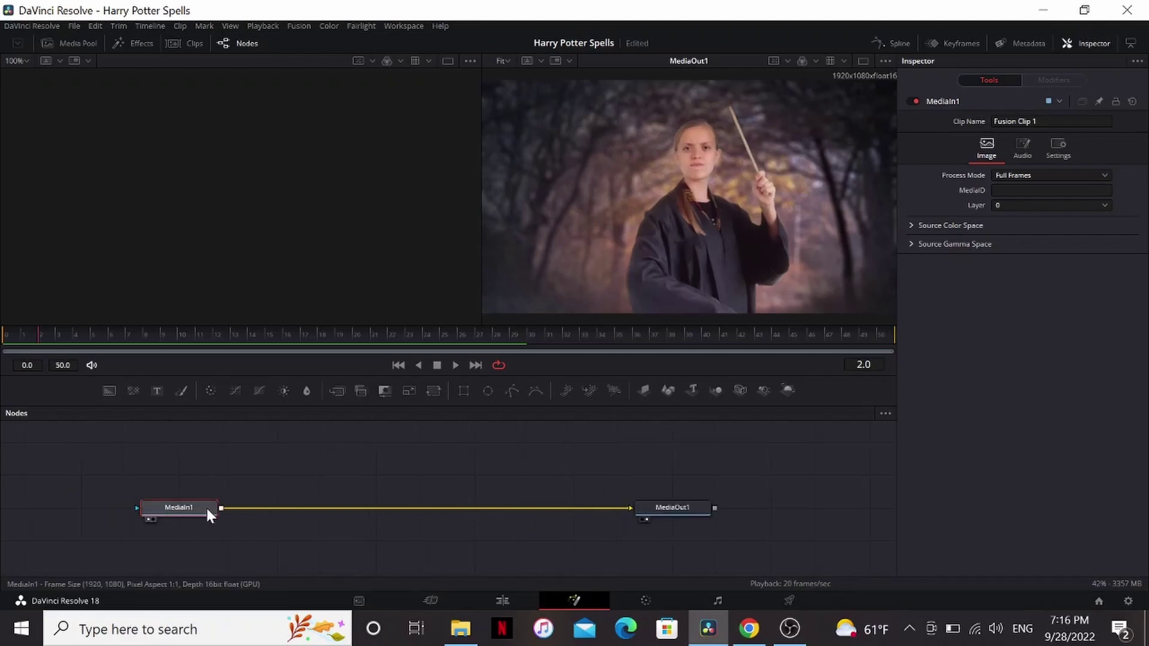
pyautogui.press('1')
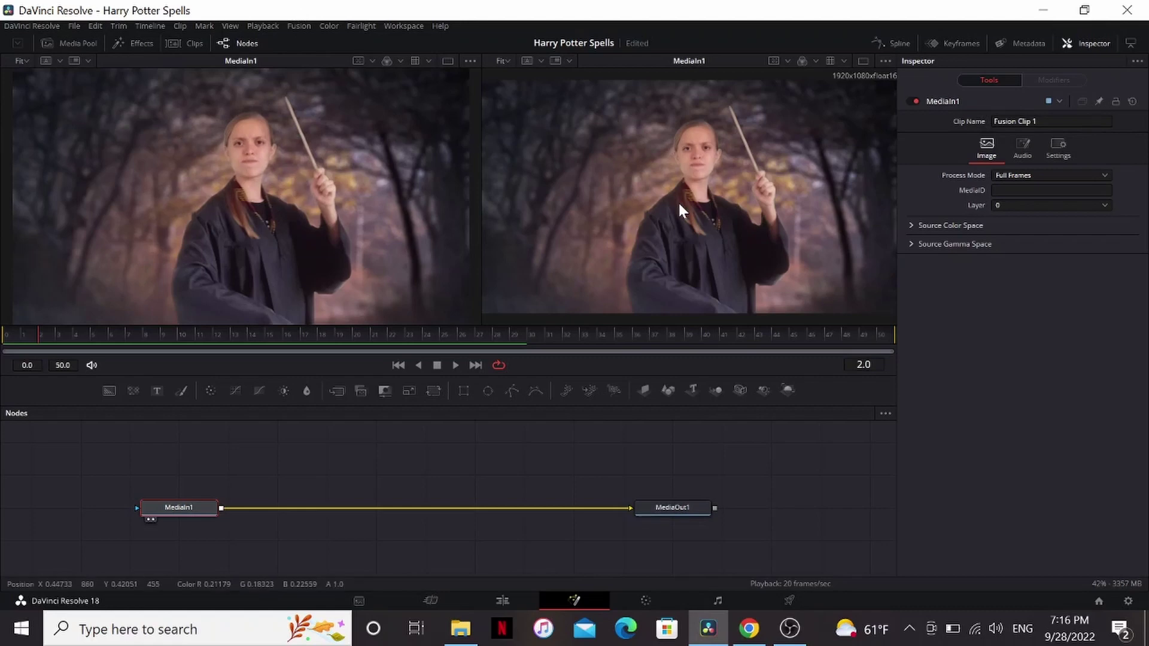
pyautogui.press('space')
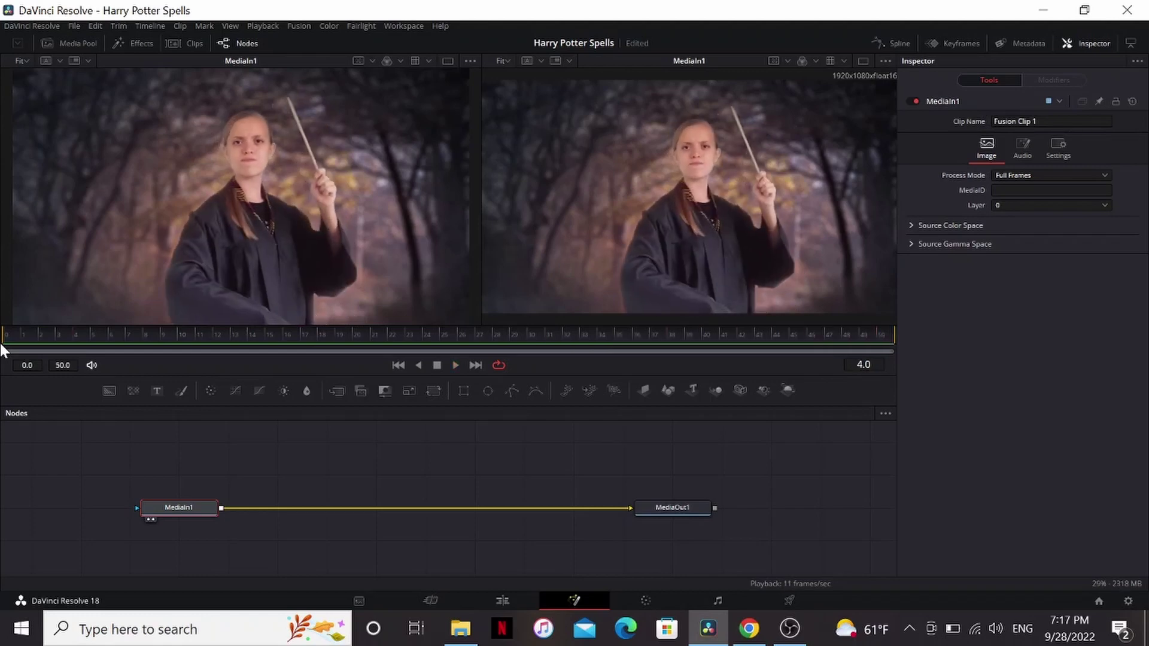
# Add the frame_[001-030].png spark sequence from the Media Pool as MediaIn2 and preview it
pyautogui.press('space')
pyautogui.click(81, 45)
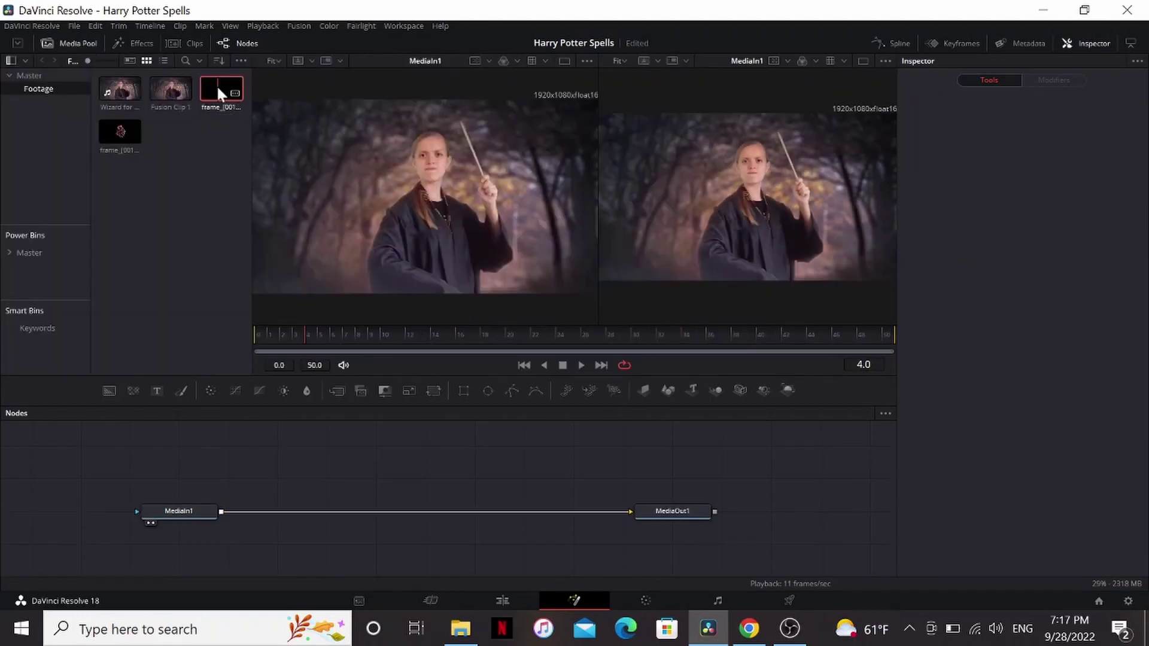
pyautogui.moveTo(216, 84); pyautogui.dragTo(299, 447)
pyautogui.press('1')
pyautogui.press('2')
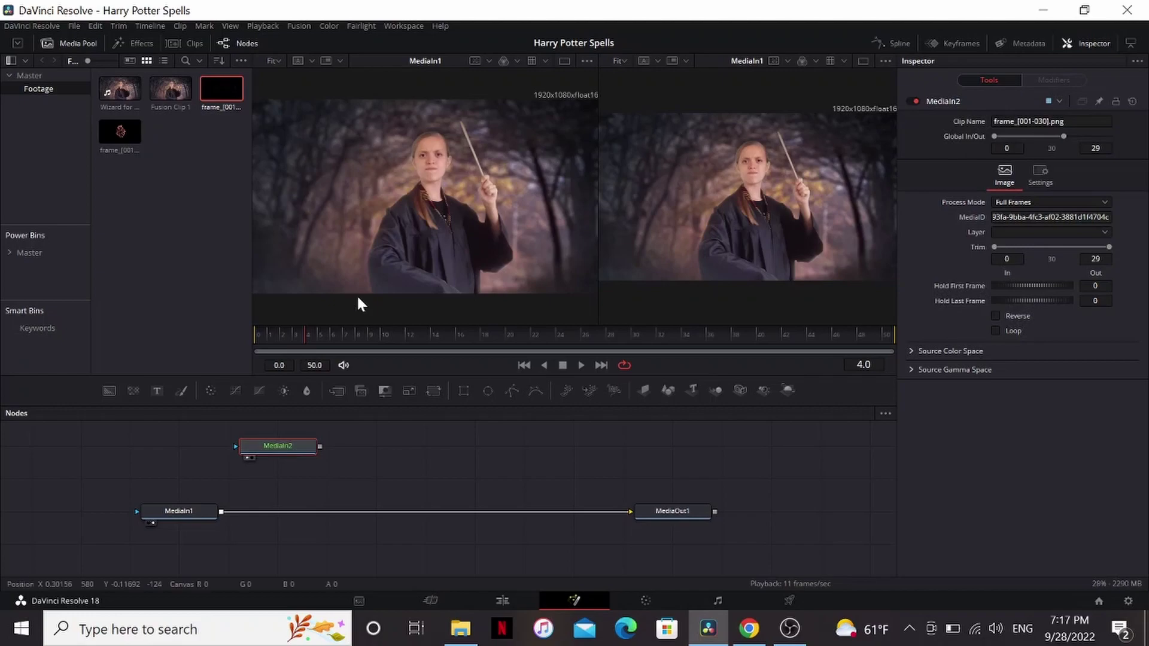
pyautogui.moveTo(298, 333); pyautogui.dragTo(211, 335)
pyautogui.press('space')
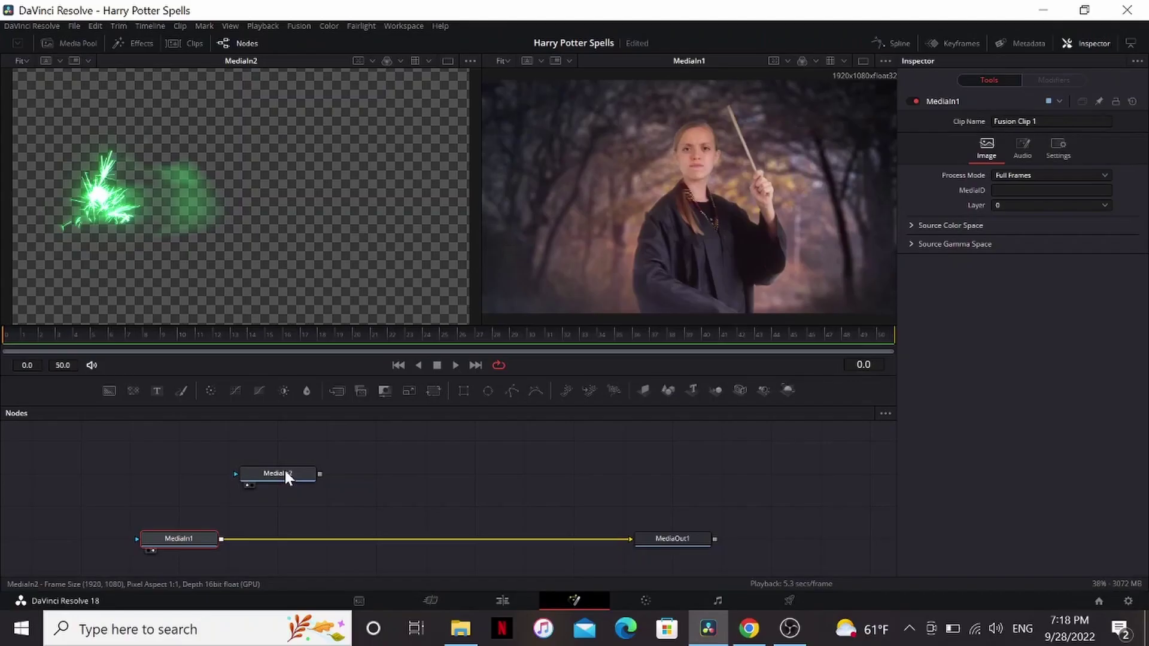
# Shift MediaIn2's Global In/Out so the sparks run from frame 7 to 36
pyautogui.moveTo(285, 470); pyautogui.dragTo(289, 450)
pyautogui.click(307, 443)
pyautogui.press('space')
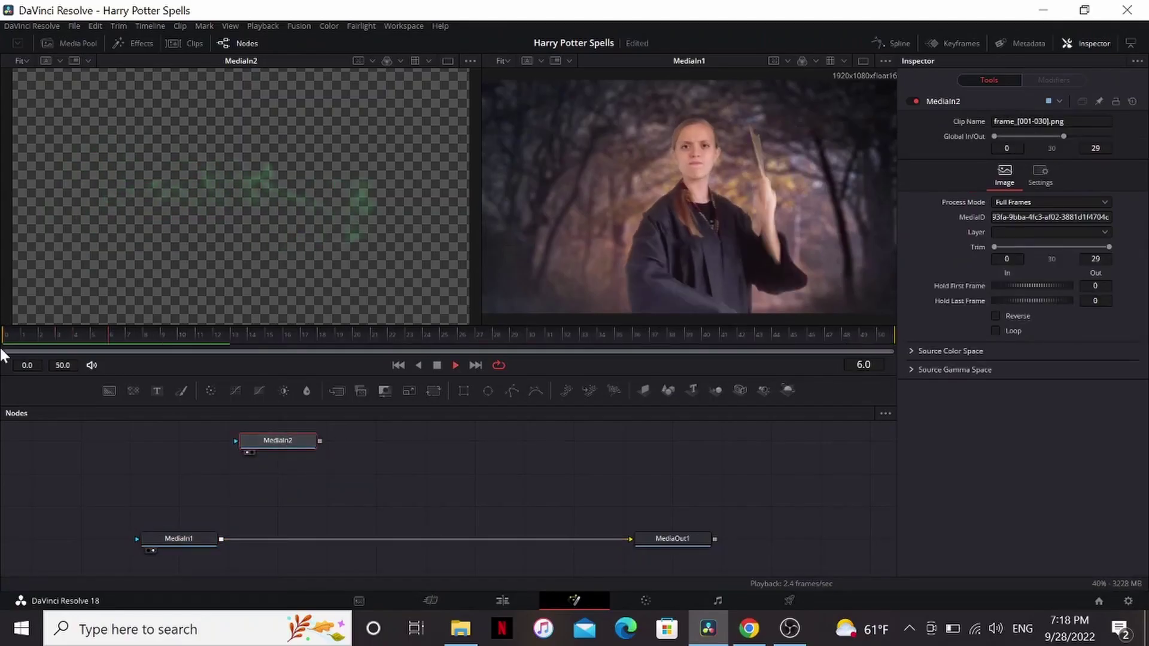
pyautogui.moveTo(3, 343); pyautogui.dragTo(161, 330)
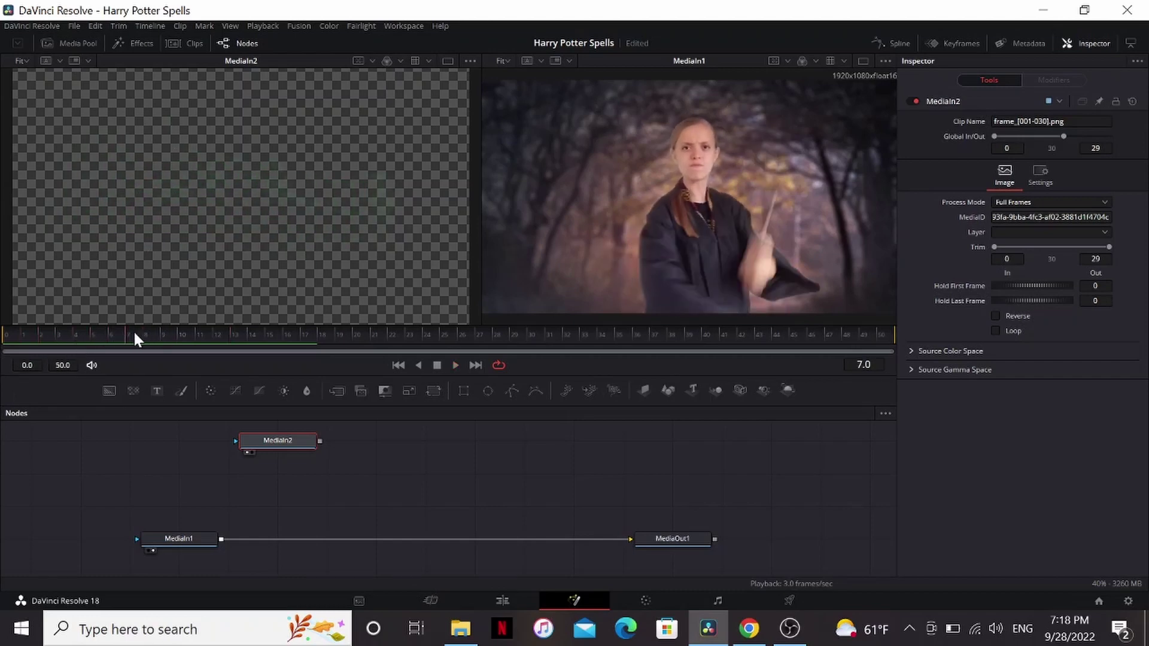
pyautogui.moveTo(134, 339)
pyautogui.mouseDown()
pyautogui.moveTo(6, 335)
pyautogui.moveTo(131, 340)
pyautogui.mouseUp()
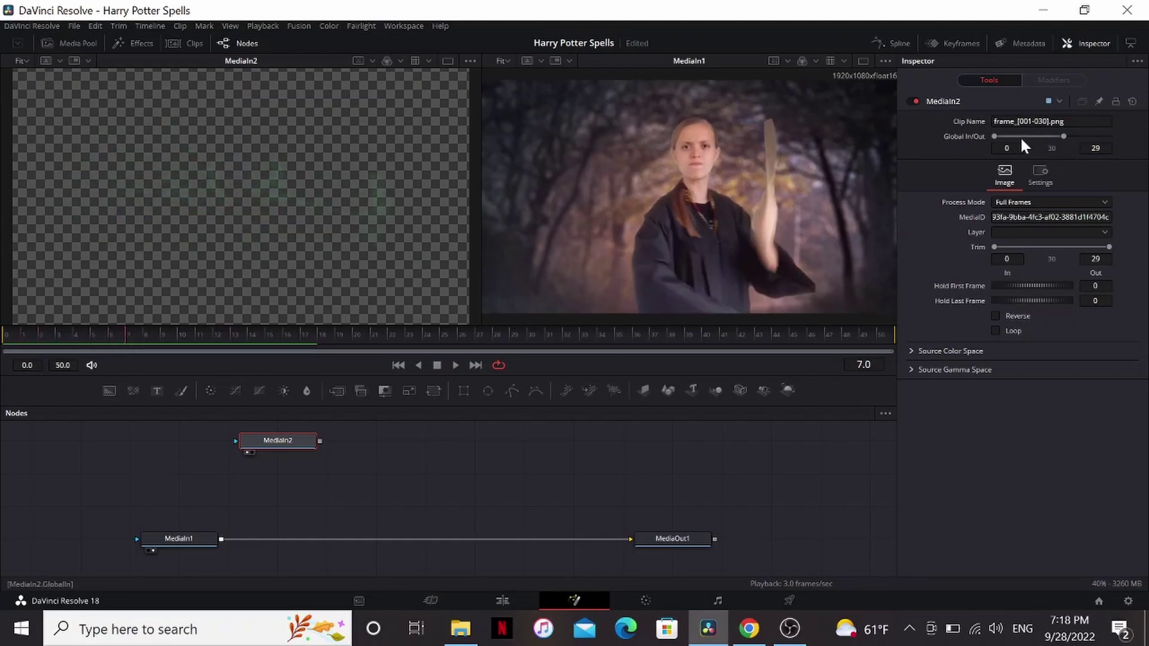
pyautogui.moveTo(1012, 132); pyautogui.dragTo(1028, 132)
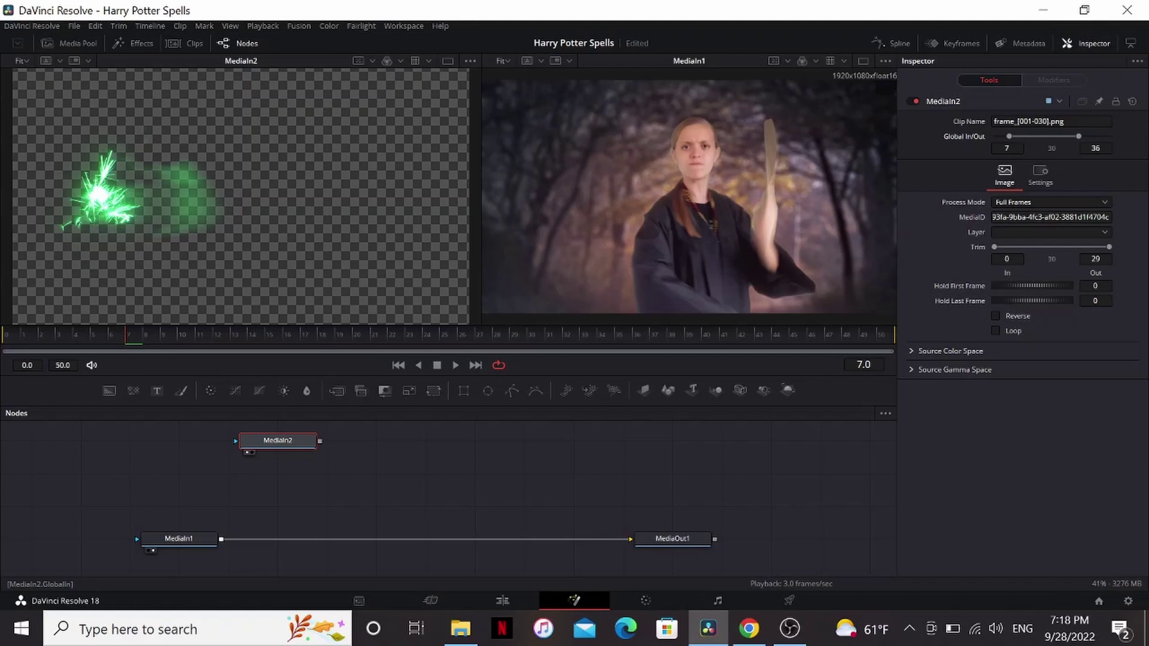
pyautogui.press('space')
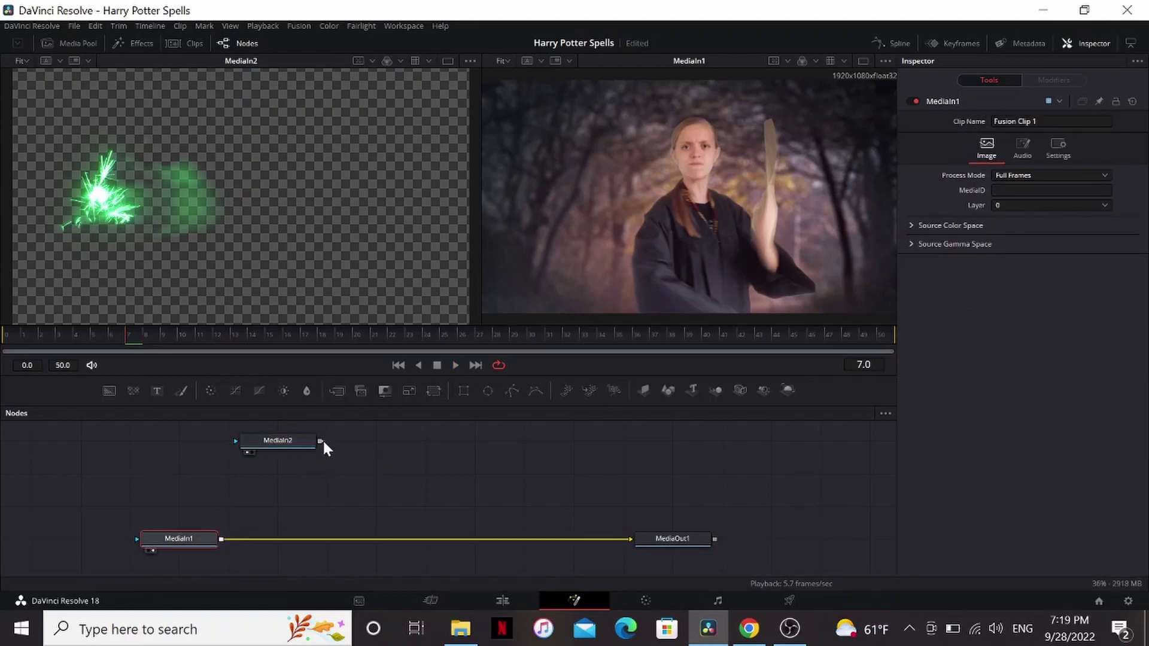
# Wire MediaIn2 into the MediaIn1–MediaOut1 link to create Merge1, and view it at frame 7
pyautogui.moveTo(324, 443); pyautogui.dragTo(221, 536)
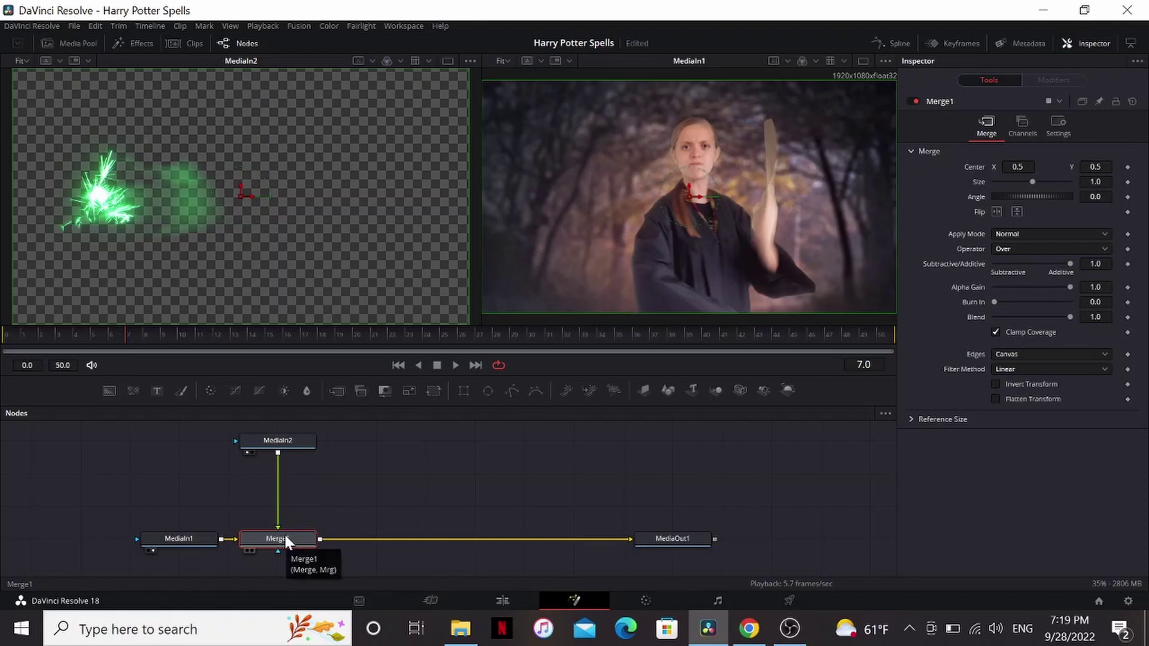
pyautogui.press('2')
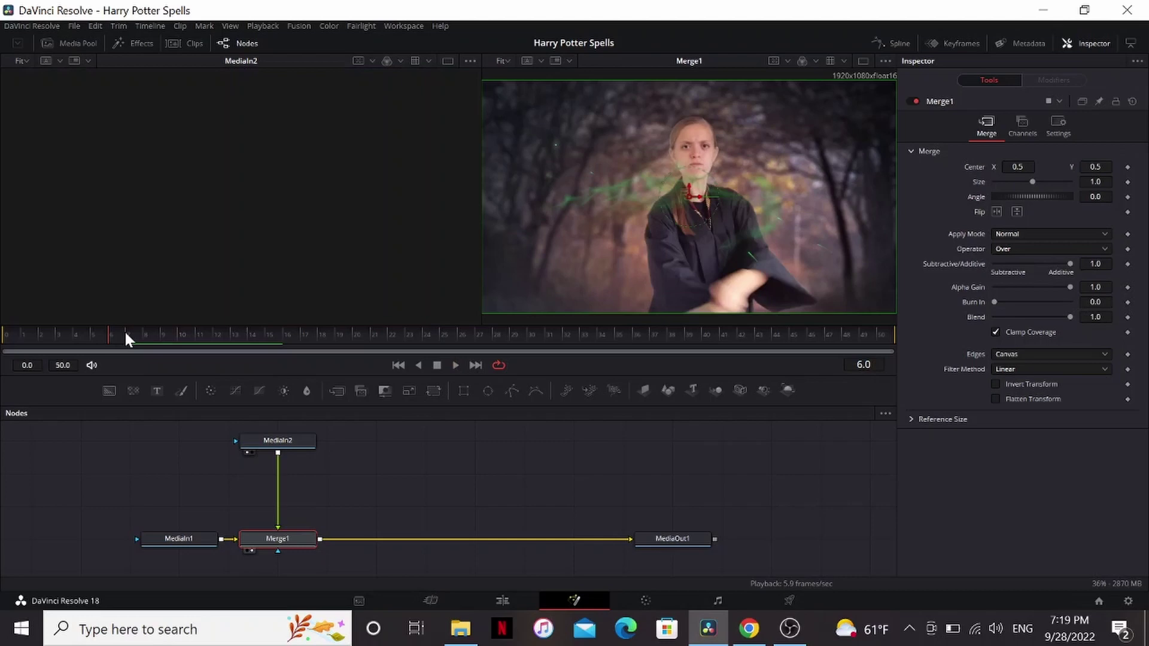
pyautogui.press('Right')
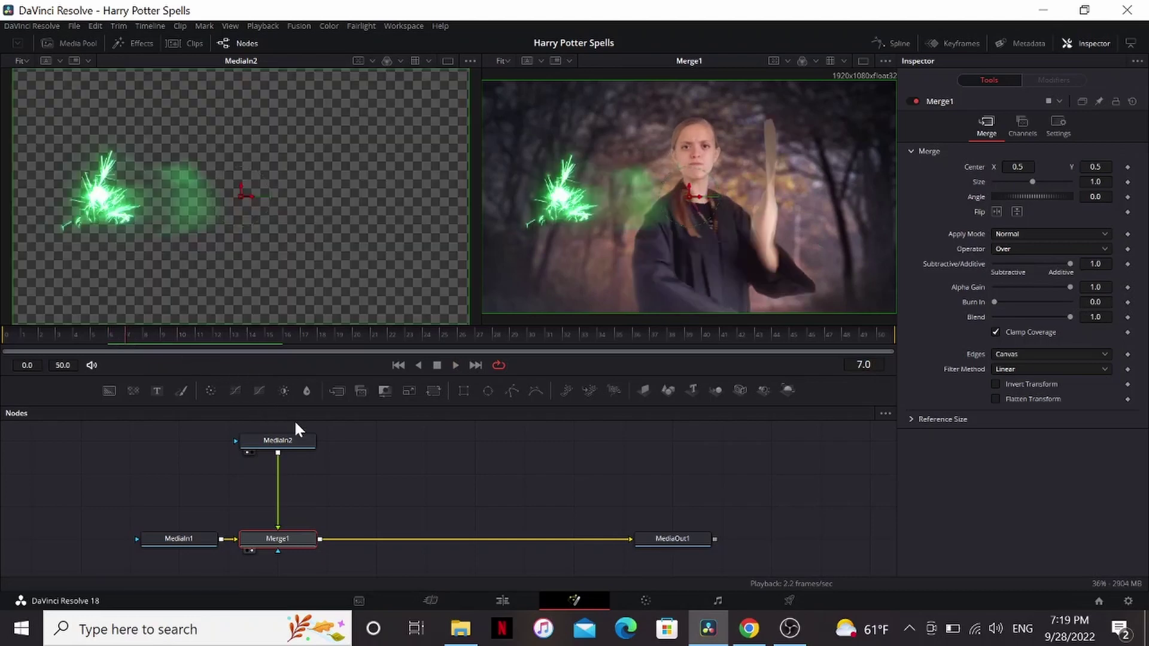
pyautogui.click(292, 441)
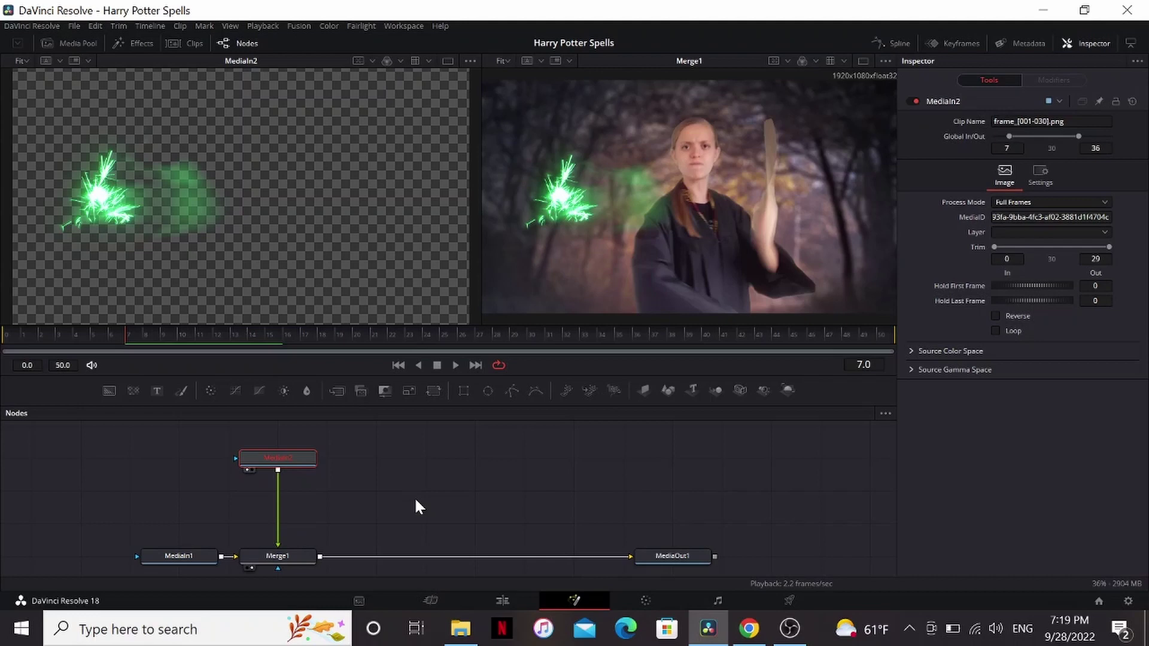
# Insert a Transform1 node after MediaIn2 by searching 'xf' in the Select Tool
pyautogui.rightClick(296, 463)
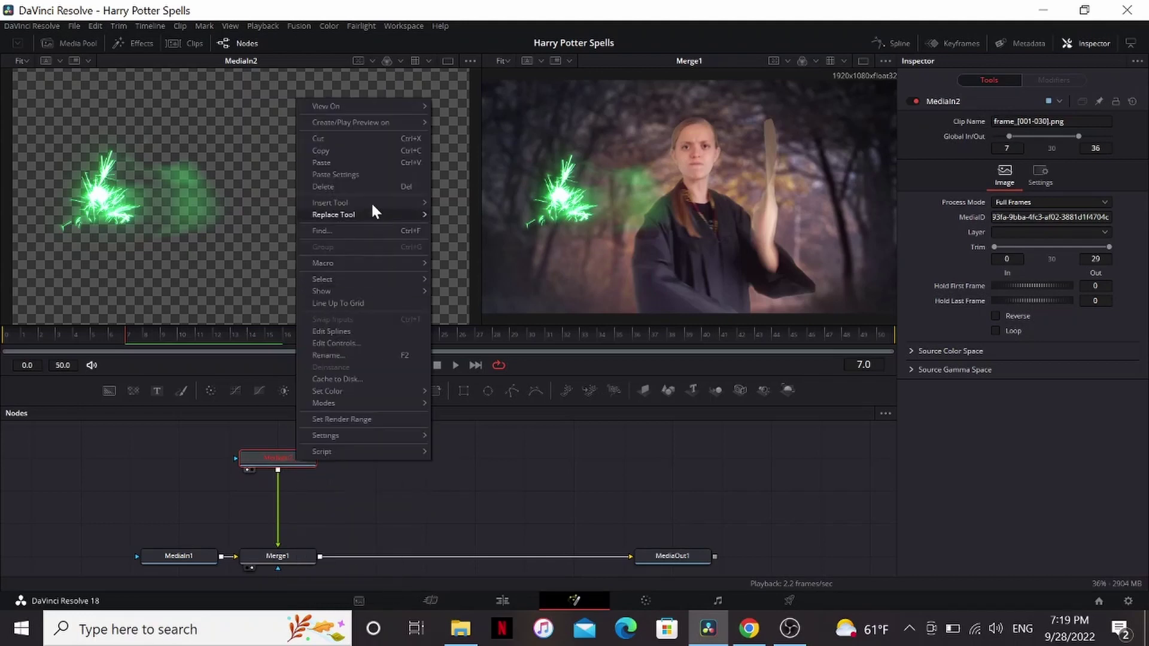
pyautogui.moveTo(371, 202)
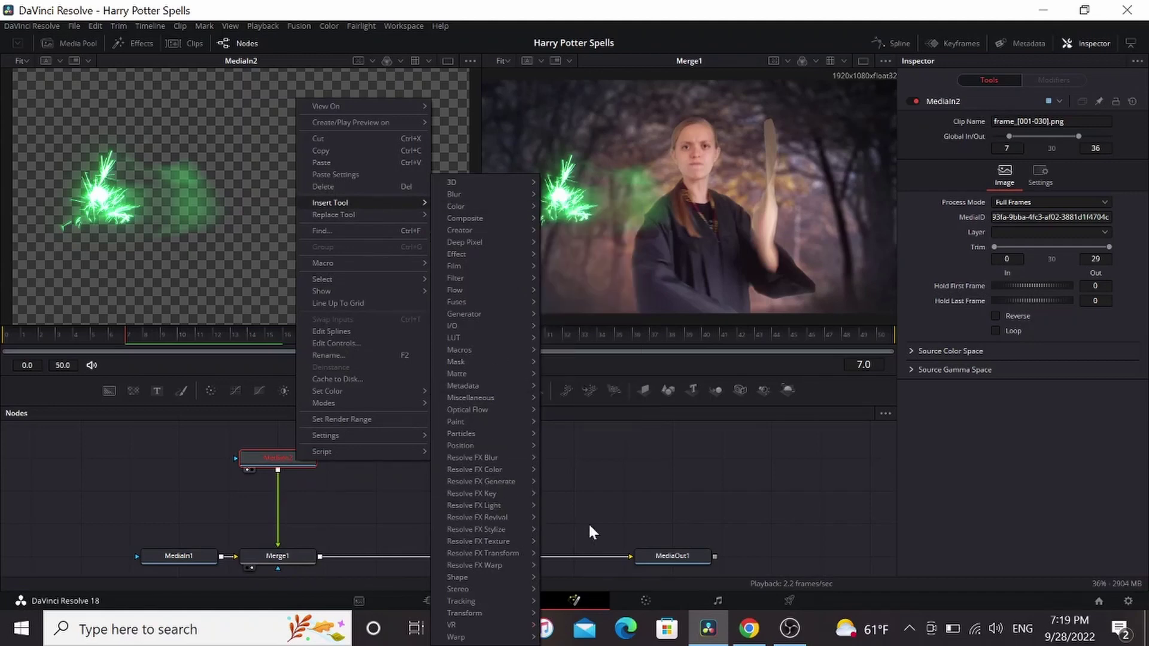
pyautogui.click(627, 518)
pyautogui.click(294, 459)
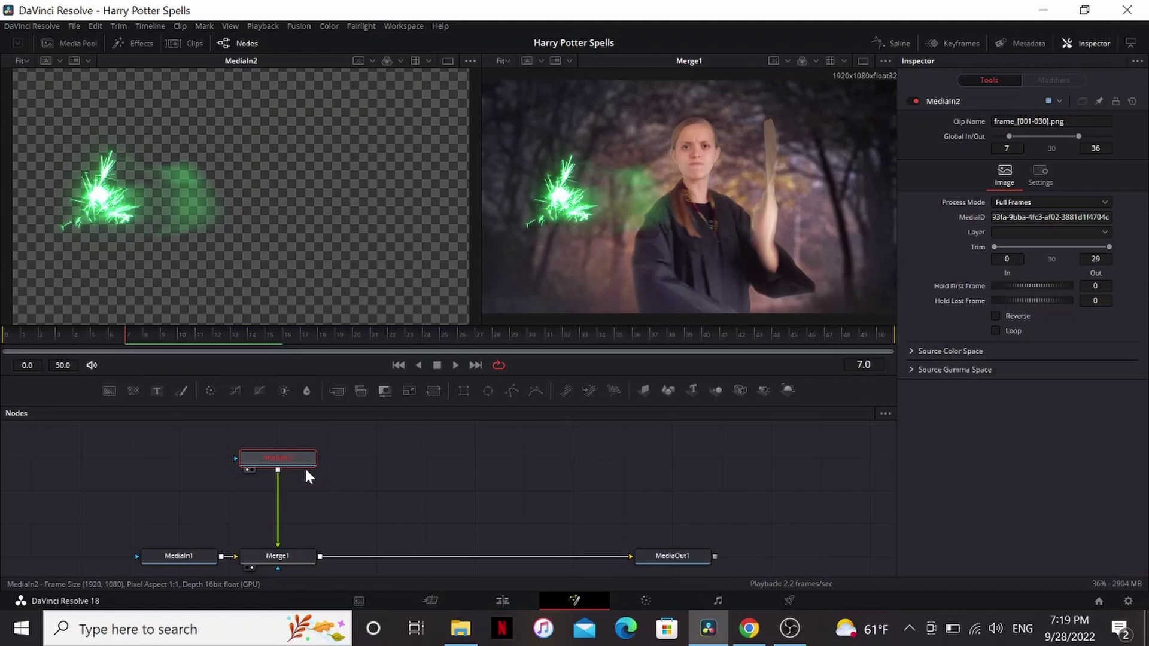
pyautogui.hotkey('shift', 'space')
pyautogui.write('cc')
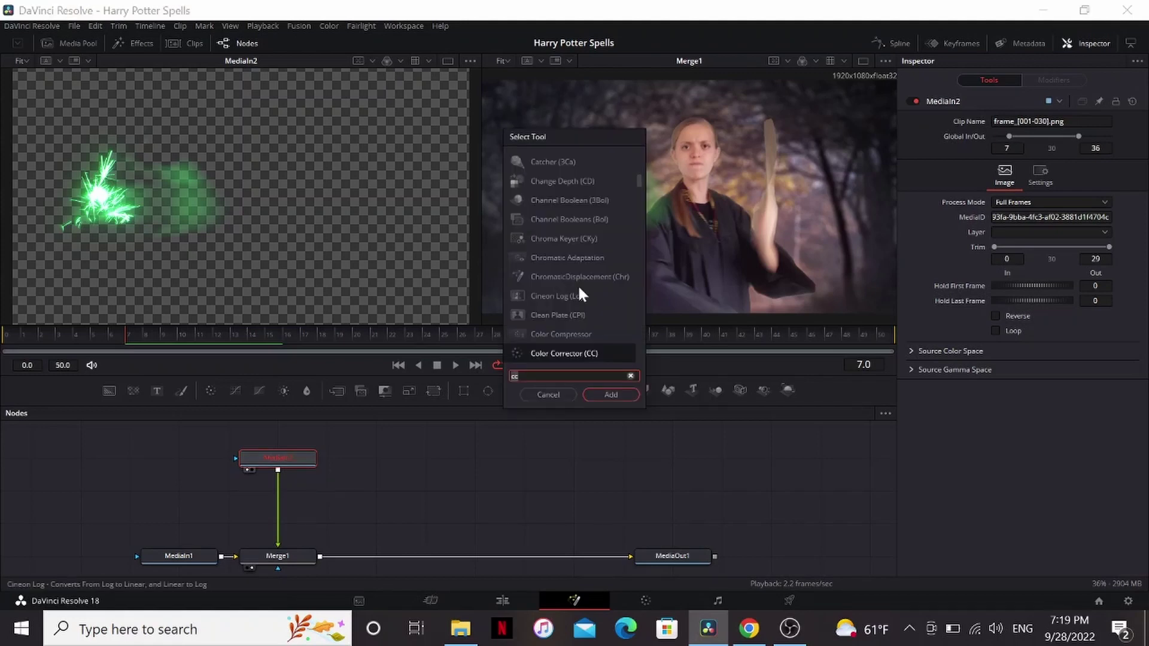
pyautogui.scroll(-4, 578, 293)
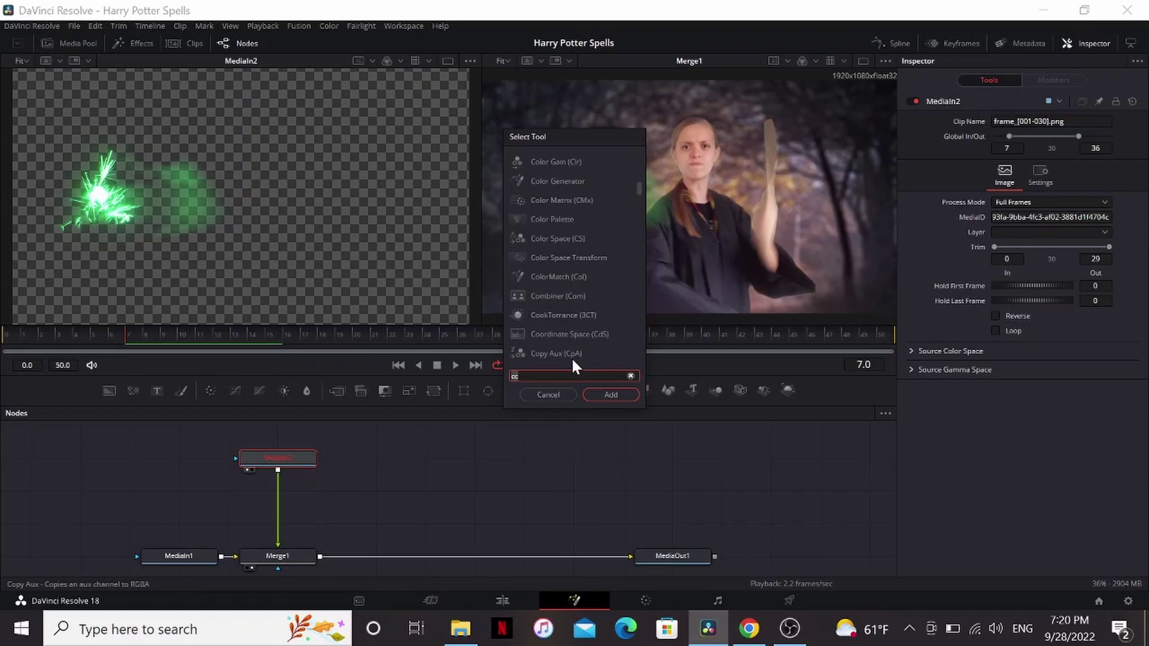
pyautogui.press('BackSpace')
pyautogui.press('BackSpace')
pyautogui.write('xf')
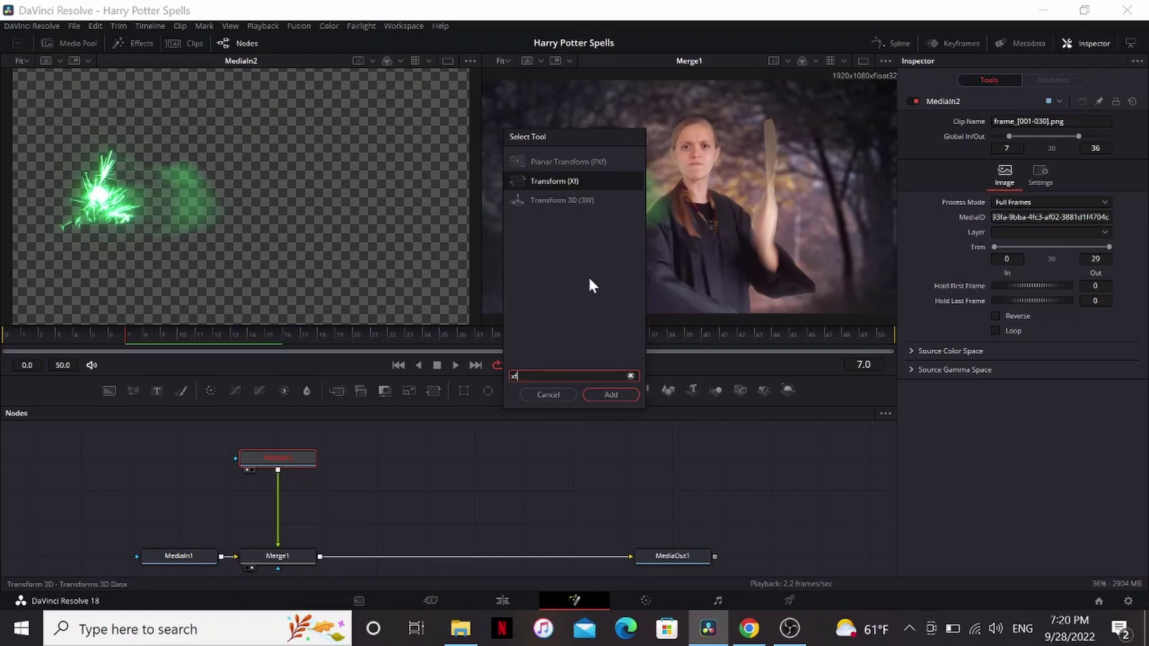
pyautogui.press('Return')
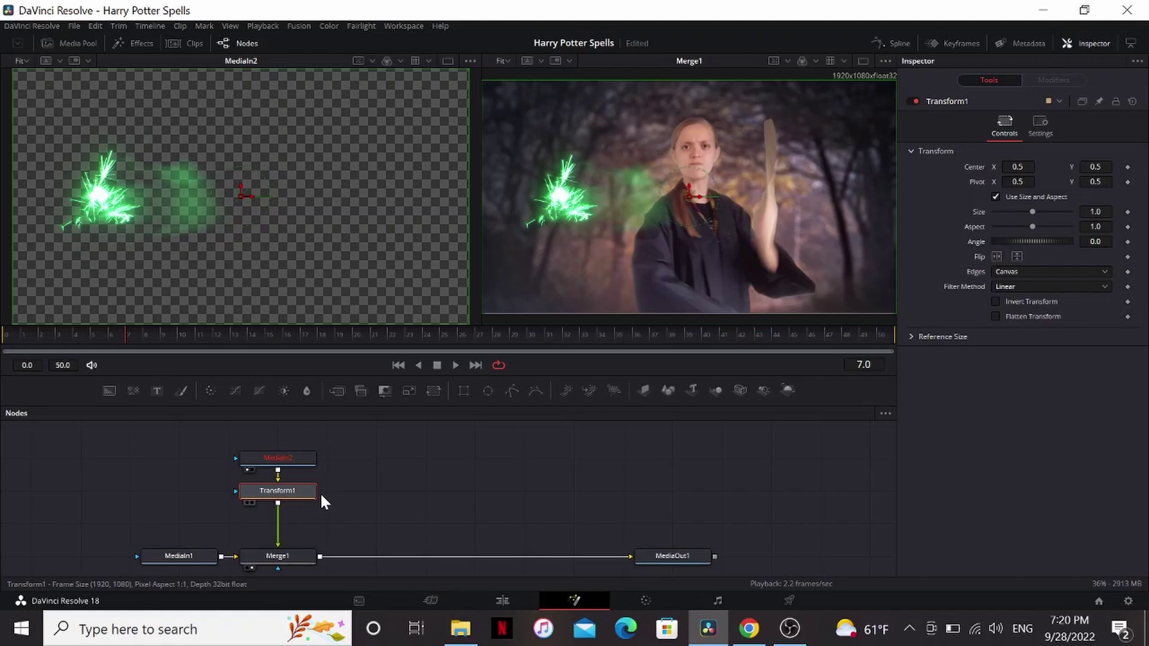
# Move the Transform1 sparks up to the wand tip and check them at frame 7
pyautogui.moveTo(263, 495); pyautogui.dragTo(292, 493)
pyautogui.moveTo(688, 192); pyautogui.dragTo(897, 137)
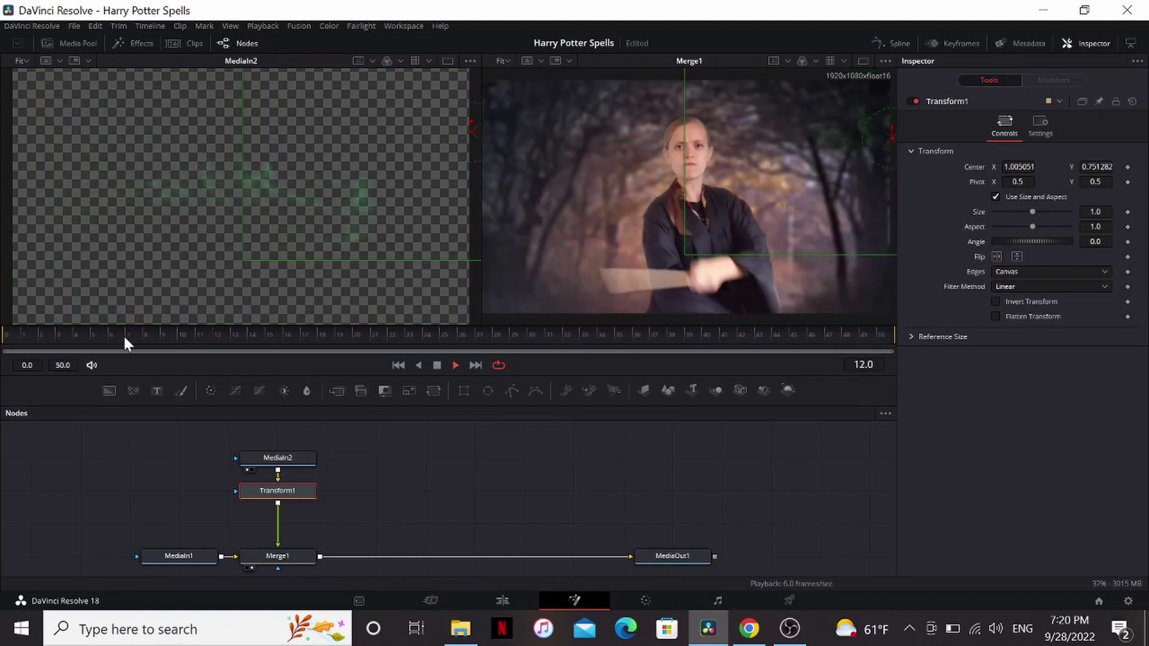
pyautogui.click(124, 336)
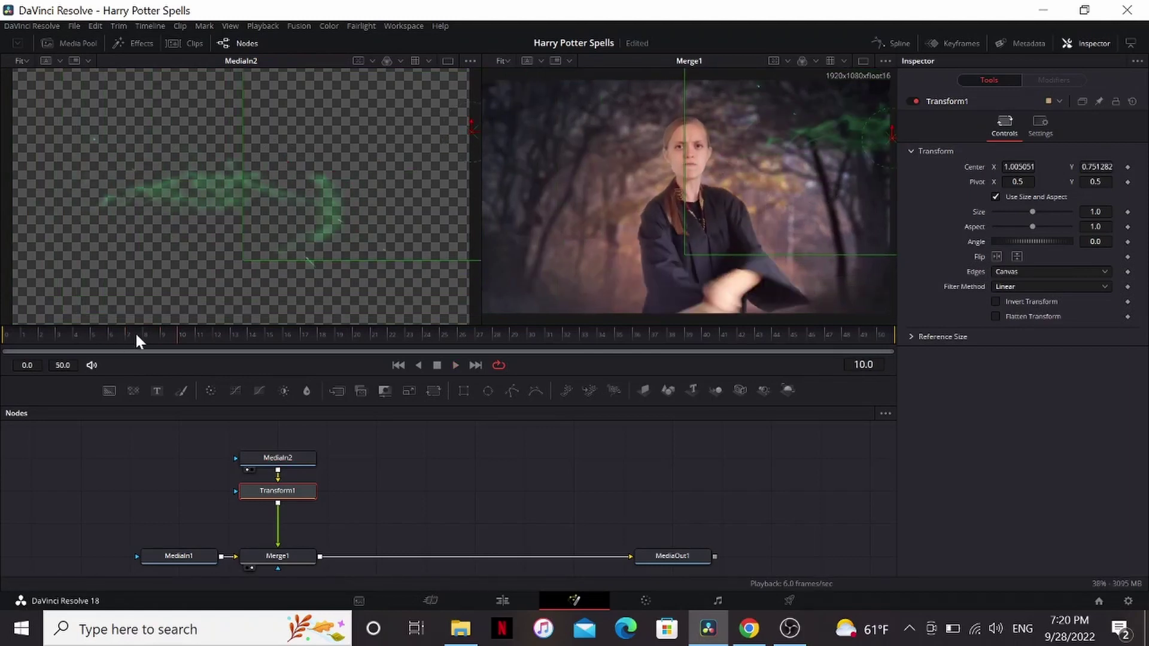
pyautogui.click(136, 340)
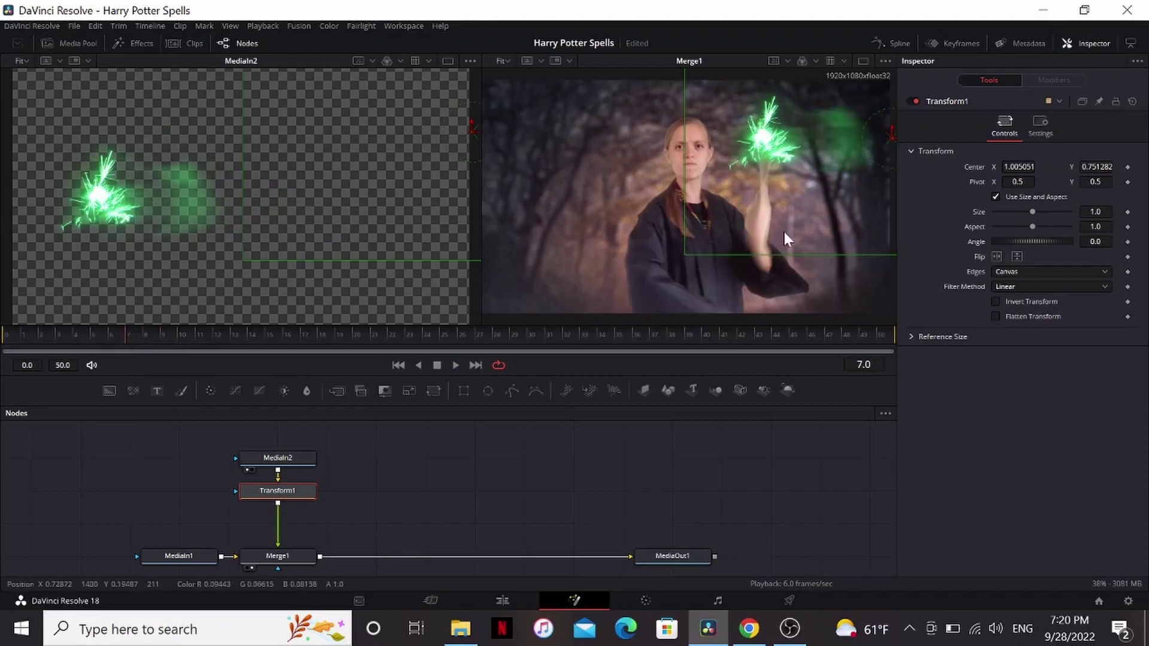
# Shift the Transform1 pivot X to 0.183 and rotate the spark to about -70.7 degrees
pyautogui.moveTo(1099, 242); pyautogui.dragTo(1047, 242)
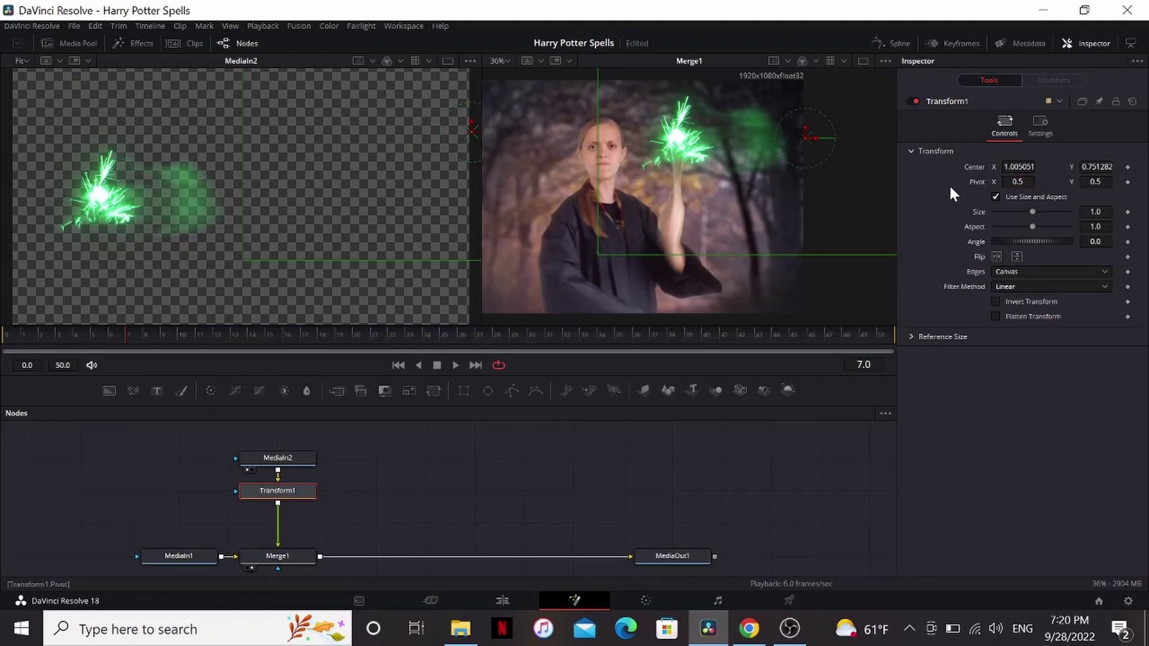
pyautogui.moveTo(1018, 182); pyautogui.dragTo(992, 182)
pyautogui.moveTo(913, 182); pyautogui.dragTo(829, 182)
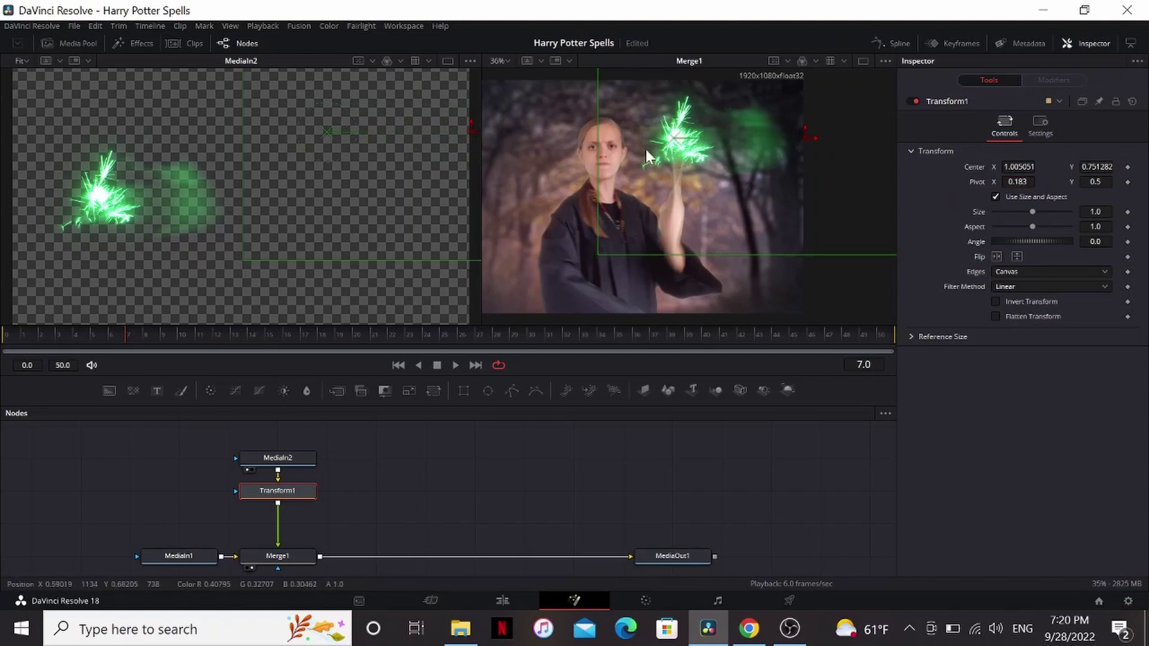
pyautogui.moveTo(1097, 242); pyautogui.dragTo(748, 311)
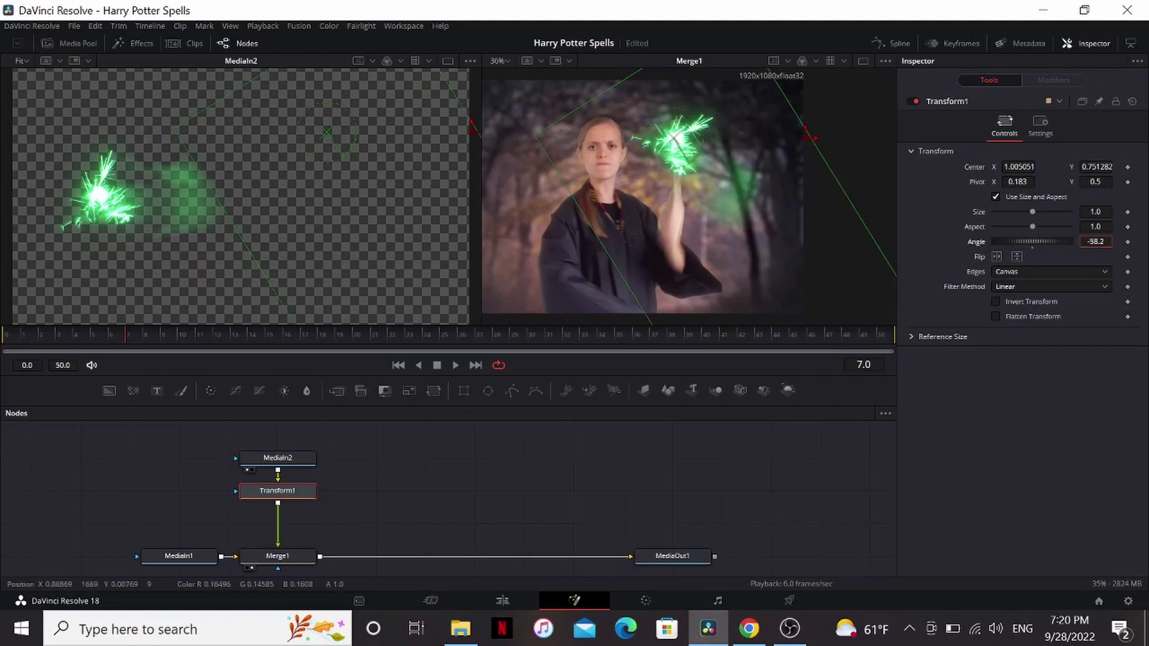
pyautogui.moveTo(1059, 241); pyautogui.dragTo(1092, 241)
pyautogui.press('space')
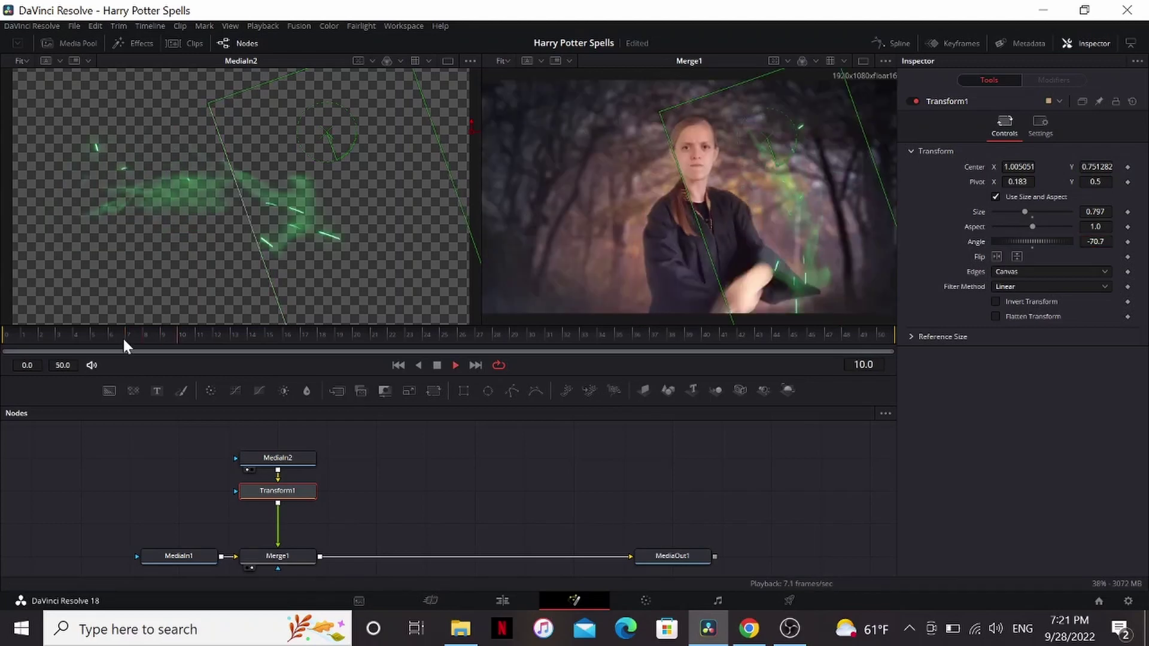
pyautogui.click(124, 337)
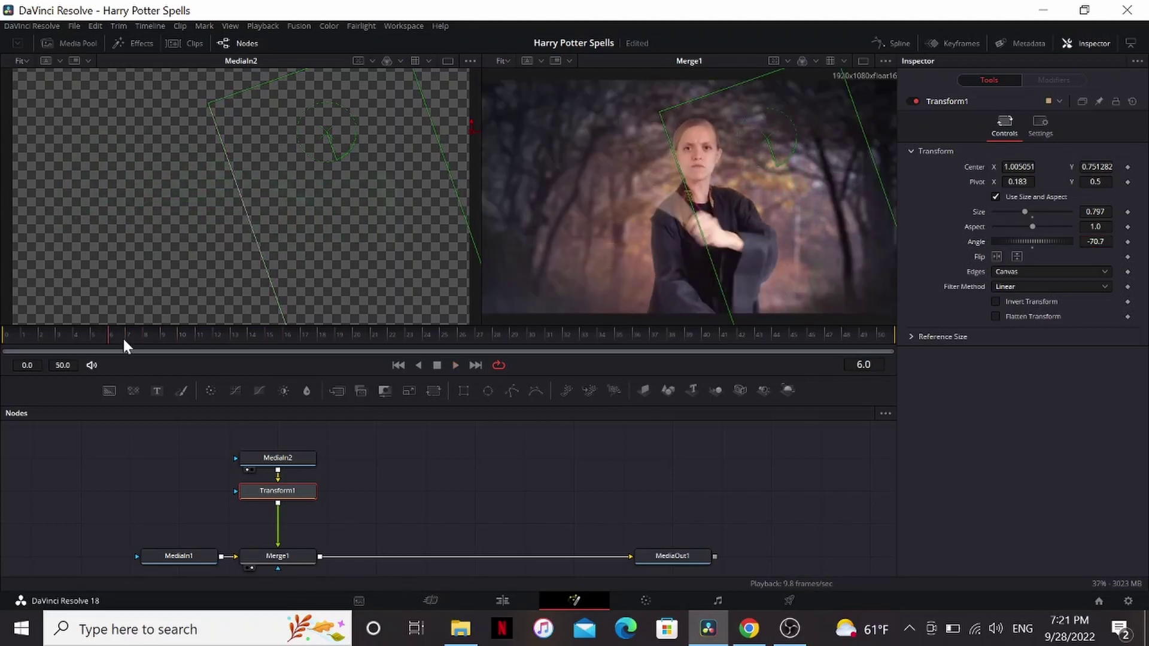
pyautogui.moveTo(124, 337); pyautogui.dragTo(145, 336)
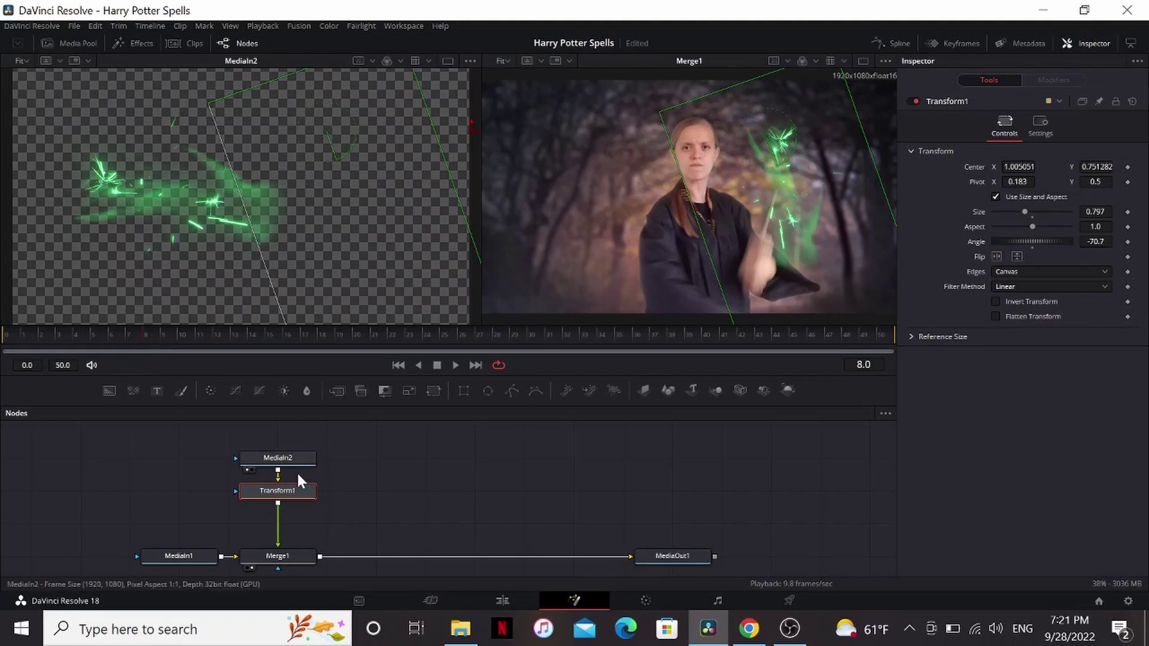
# Insert a DVE node after the MediaIn2 spark clip
pyautogui.click(133, 335)
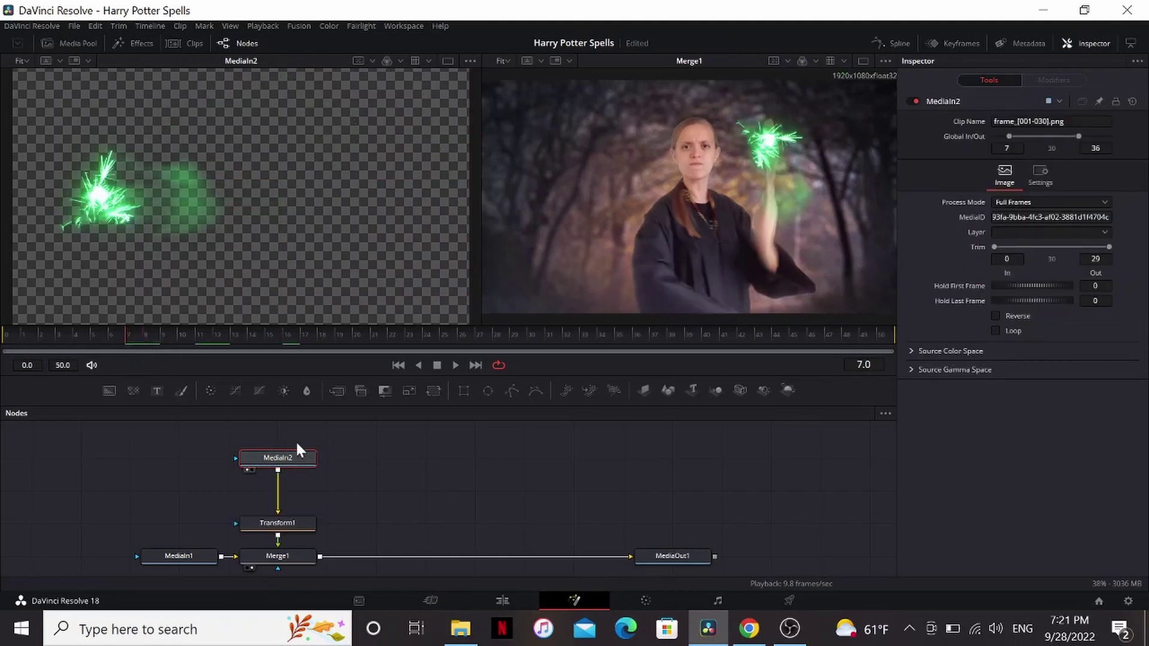
pyautogui.hotkey('shift', 'space')
pyautogui.write('dve')
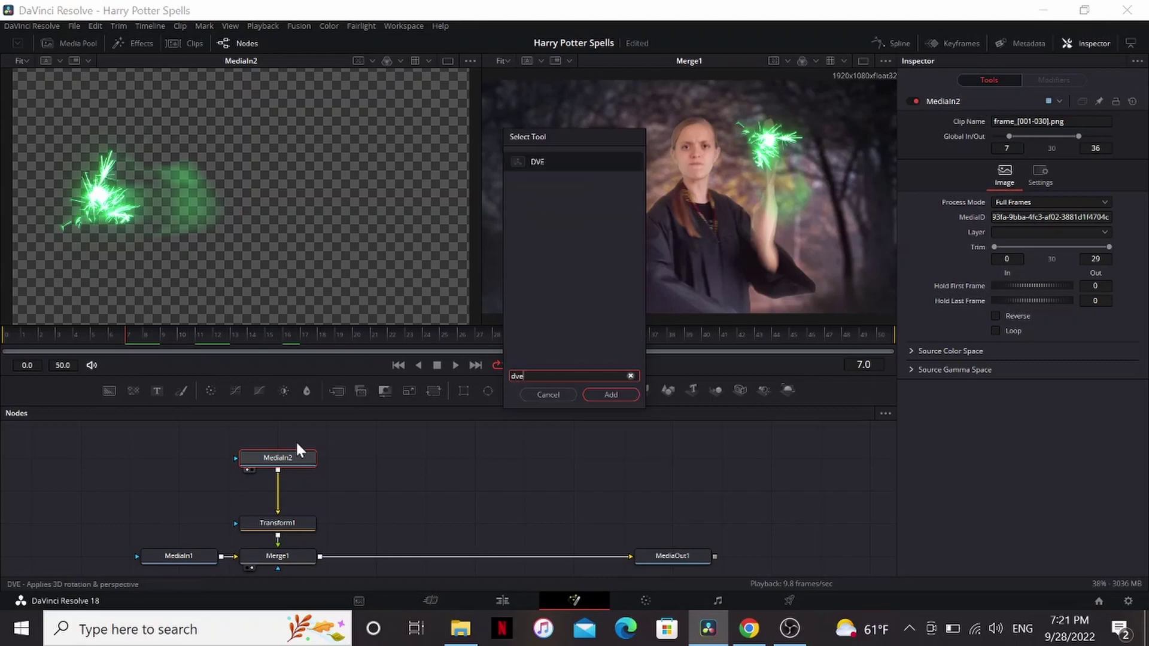
pyautogui.press('Return')
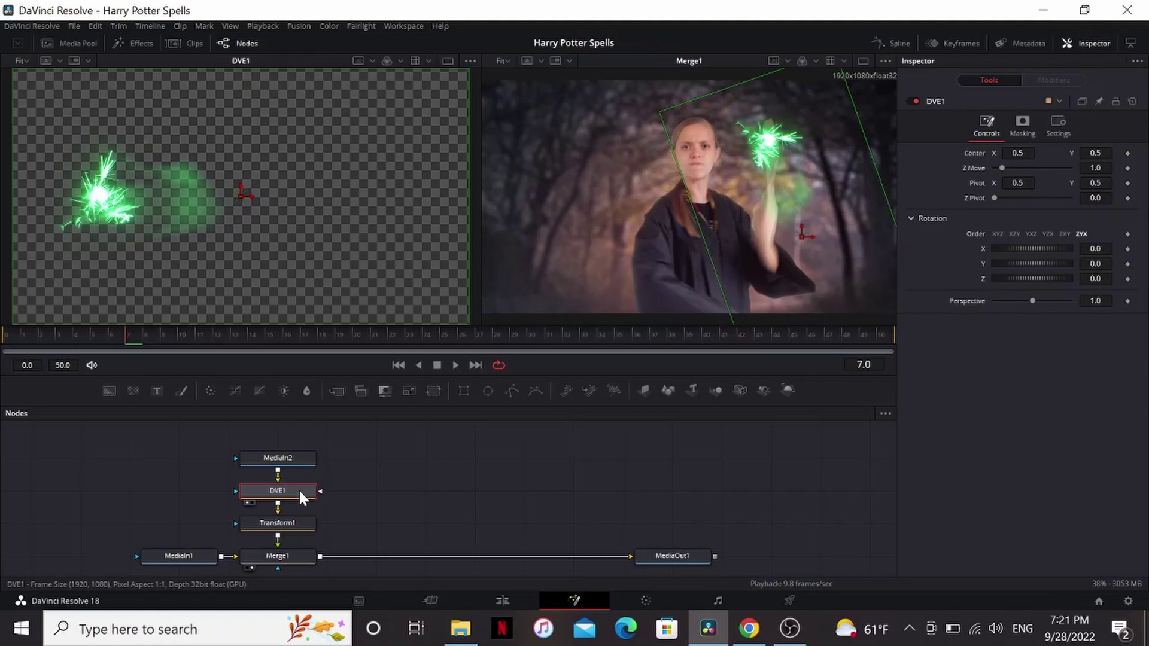
# Set the DVE pivot X to 0.196 and Rotation Y to -50.1
pyautogui.moveTo(1038, 262); pyautogui.dragTo(997, 264)
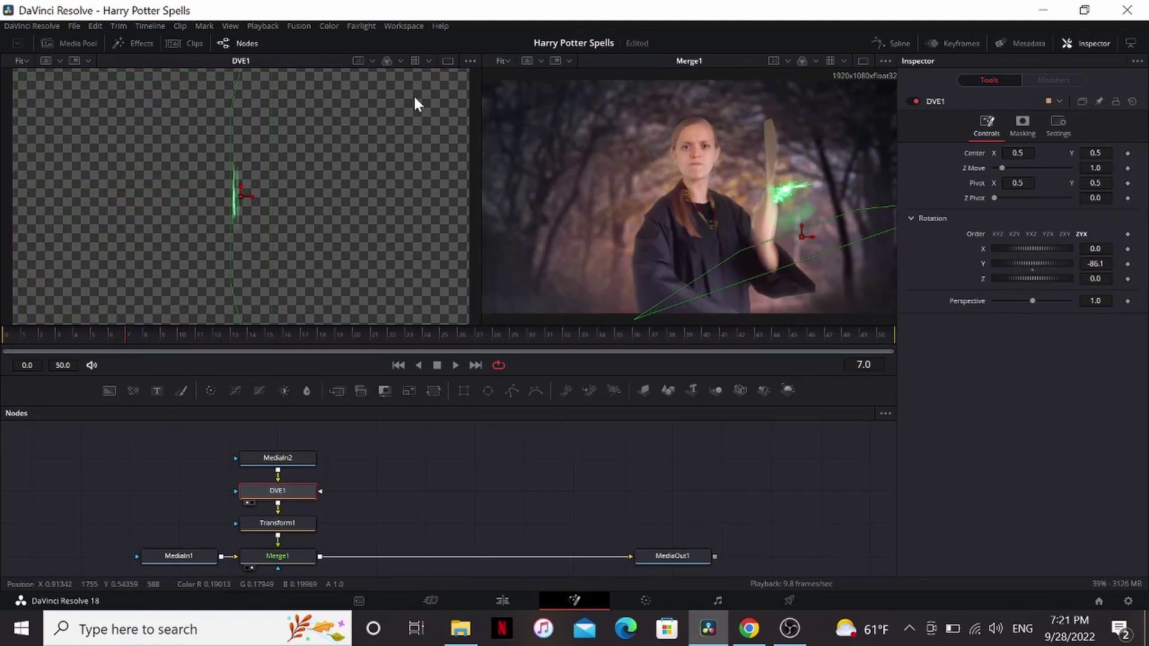
pyautogui.doubleClick(1032, 267)
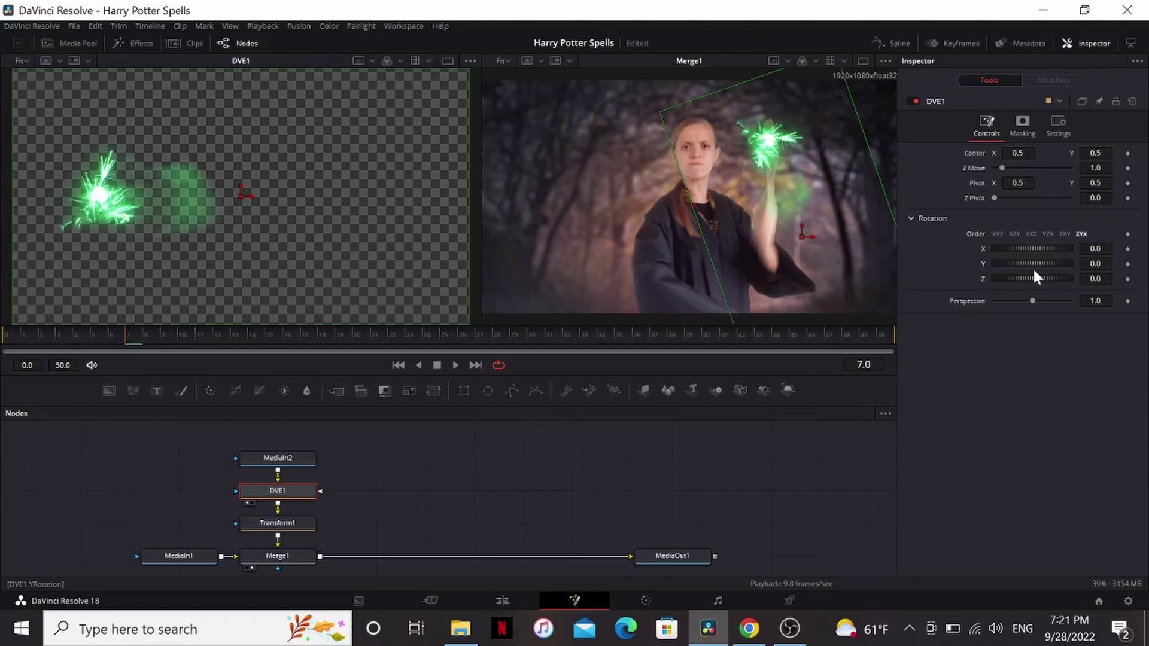
pyautogui.moveTo(1034, 264); pyautogui.dragTo(1018, 264)
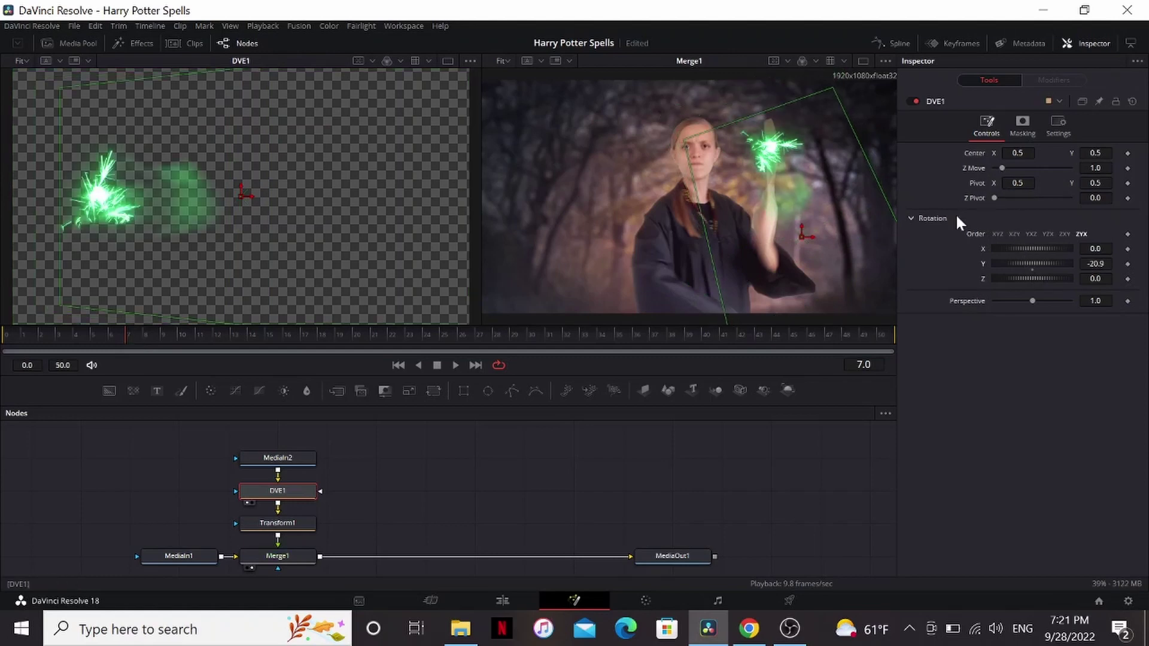
pyautogui.click(1033, 268)
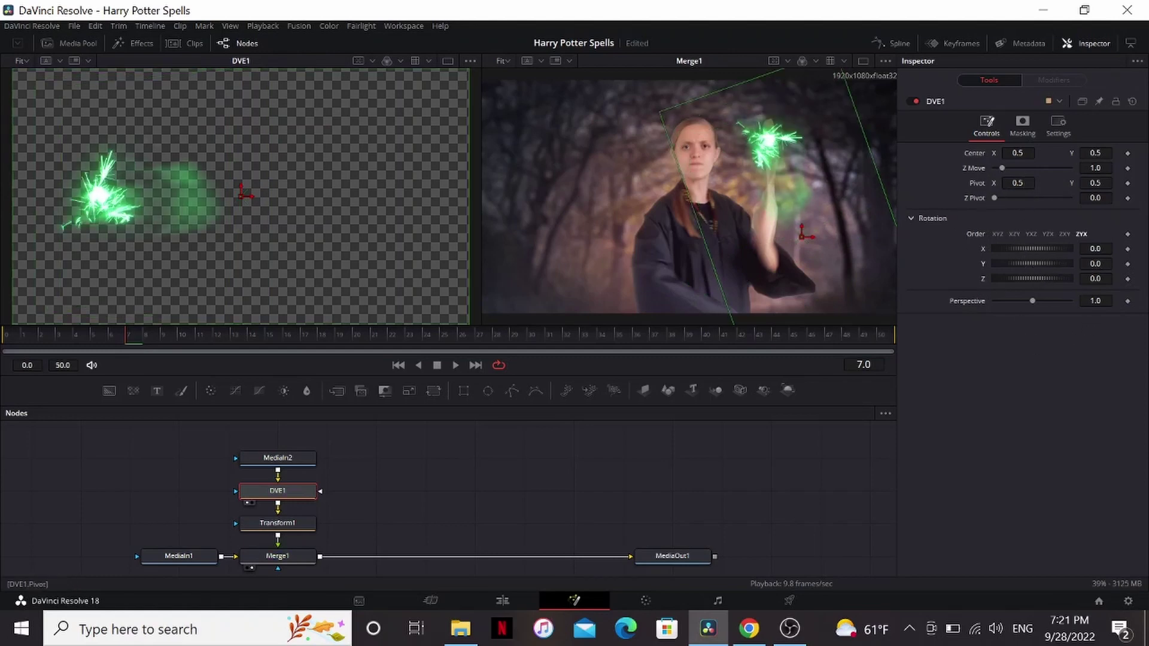
pyautogui.moveTo(1018, 183); pyautogui.dragTo(987, 183)
pyautogui.moveTo(1033, 264); pyautogui.dragTo(1063, 267)
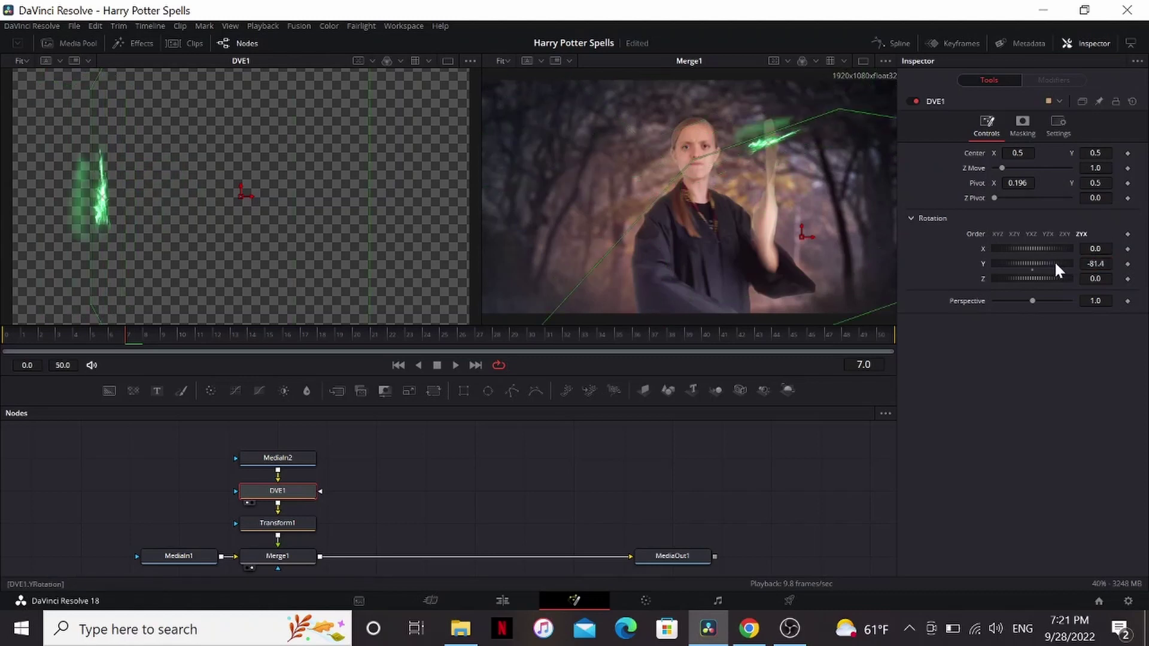
pyautogui.moveTo(1019, 264); pyautogui.dragTo(1046, 265)
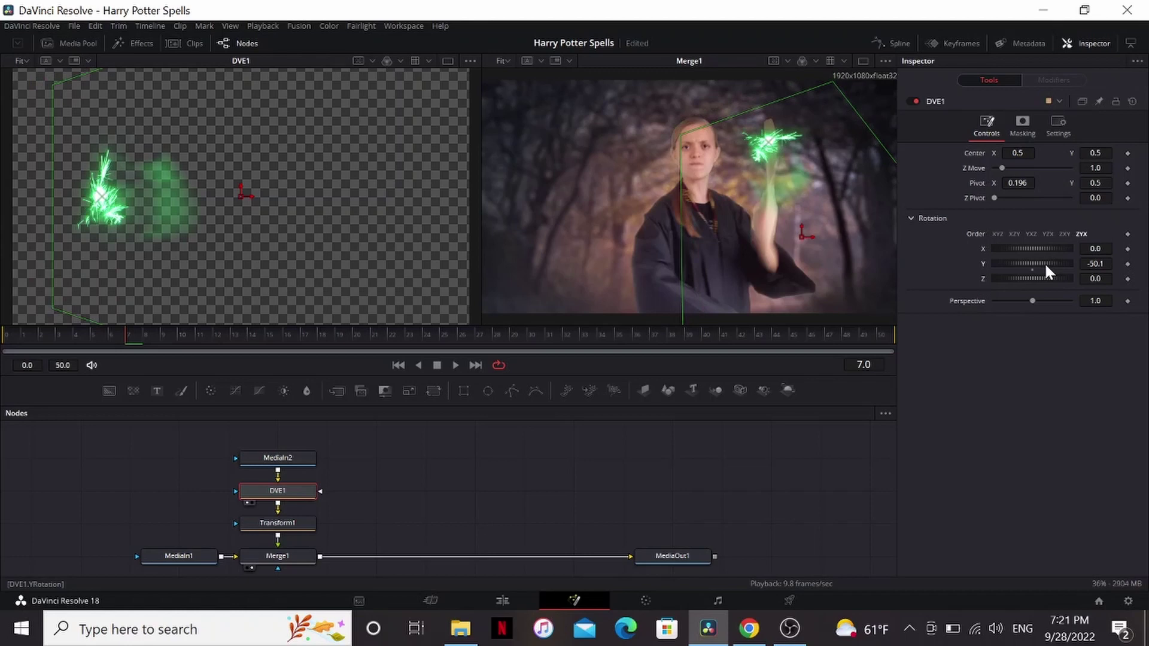
# Add a SoftGlow node after Transform1 and enlarge its Glow Size around the spark
pyautogui.click(321, 516)
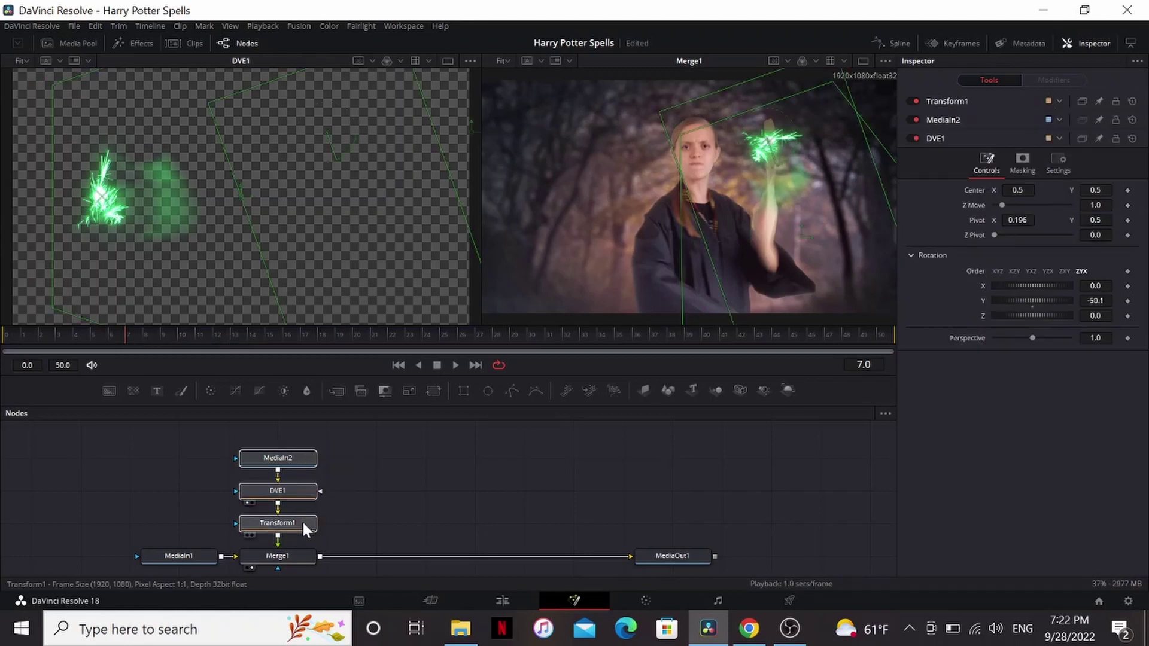
pyautogui.moveTo(303, 522); pyautogui.dragTo(306, 489)
pyautogui.click(292, 491)
pyautogui.hotkey('shift', 'space')
pyautogui.press('Return')
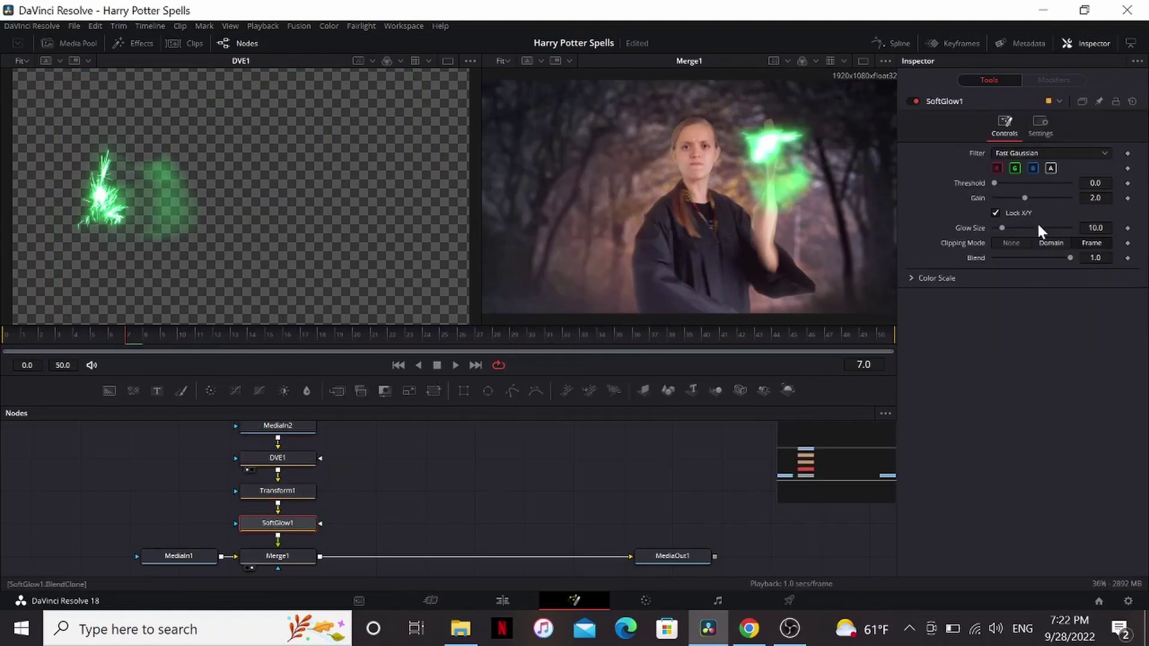
pyautogui.moveTo(1002, 228); pyautogui.dragTo(1018, 196)
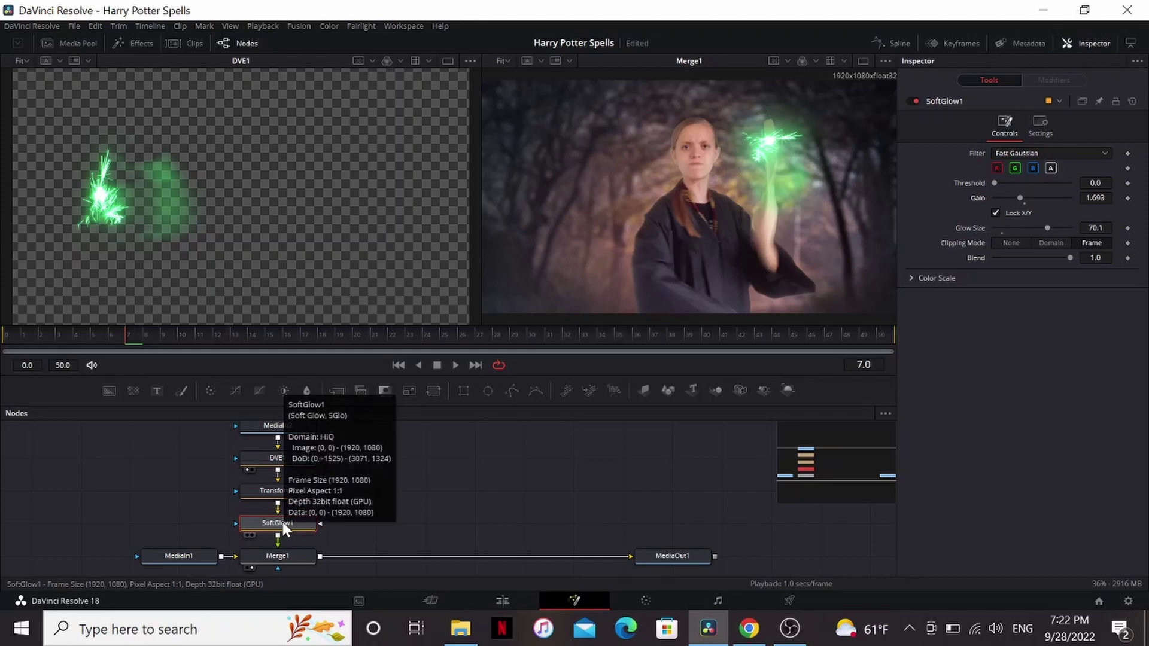
# Add a Color Corrector after the glow and shift the hue to 0.6, turning the spark red
pyautogui.hotkey('shift', 'space')
pyautogui.write('cc')
pyautogui.press('Return')
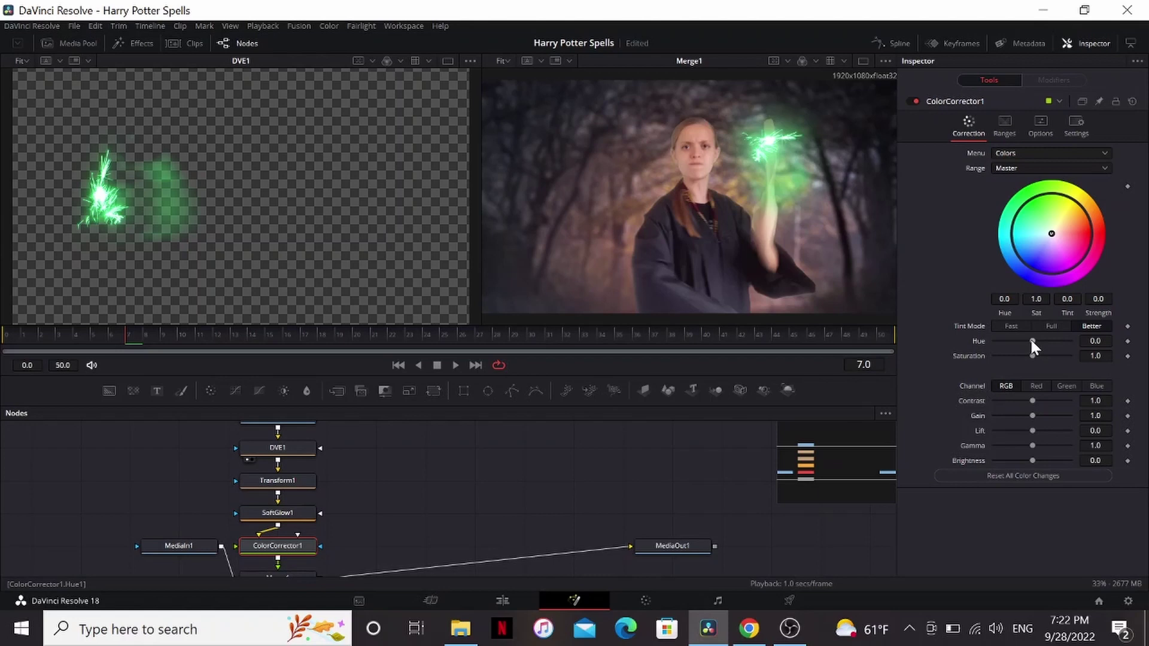
pyautogui.moveTo(1032, 341)
pyautogui.mouseDown()
pyautogui.moveTo(1055, 340)
pyautogui.moveTo(1032, 354)
pyautogui.moveTo(1044, 353)
pyautogui.mouseUp()
pyautogui.click(284, 542)
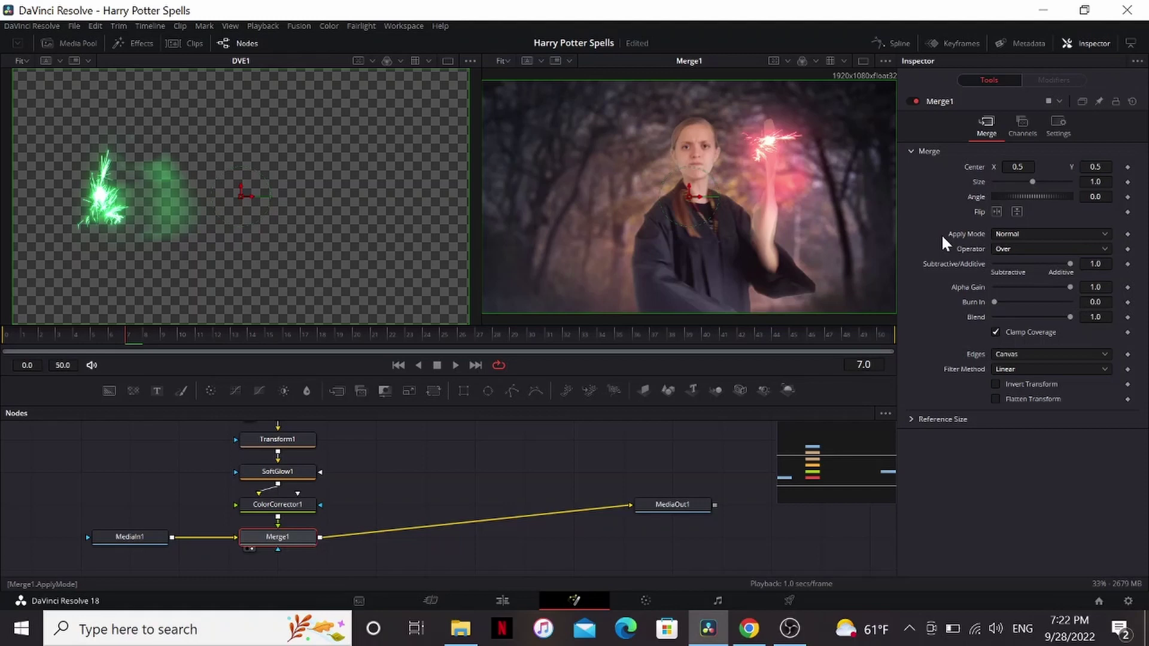
# Set Merge1's Apply Mode to Screen and replay the comp from an early frame
pyautogui.click(1015, 233)
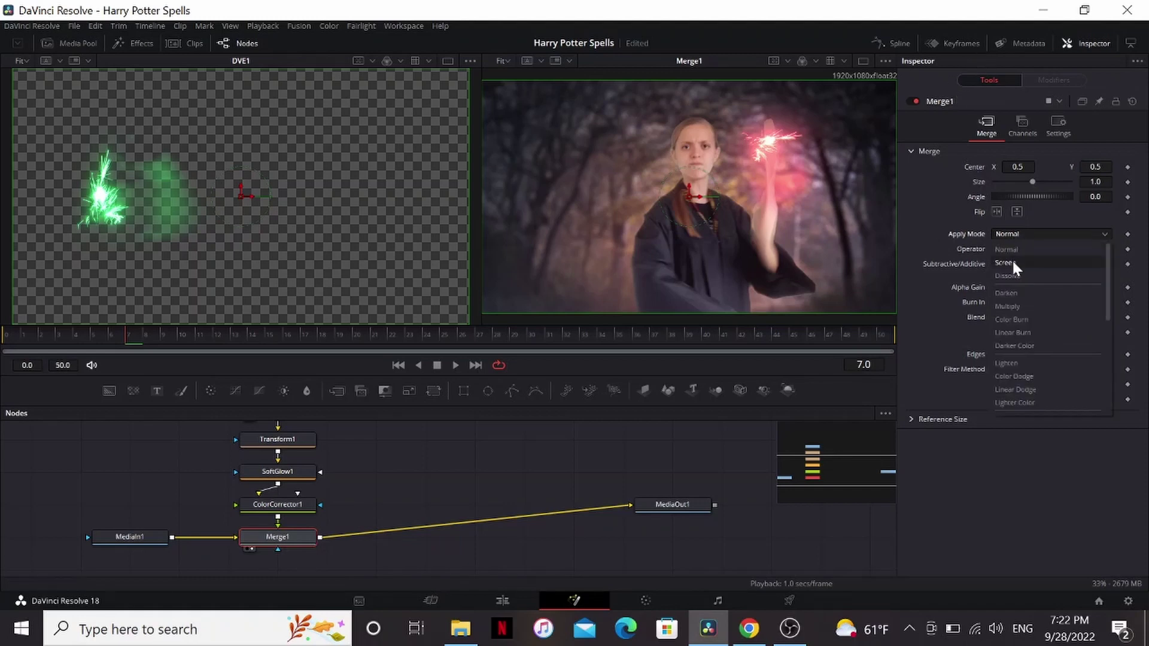
pyautogui.click(1011, 262)
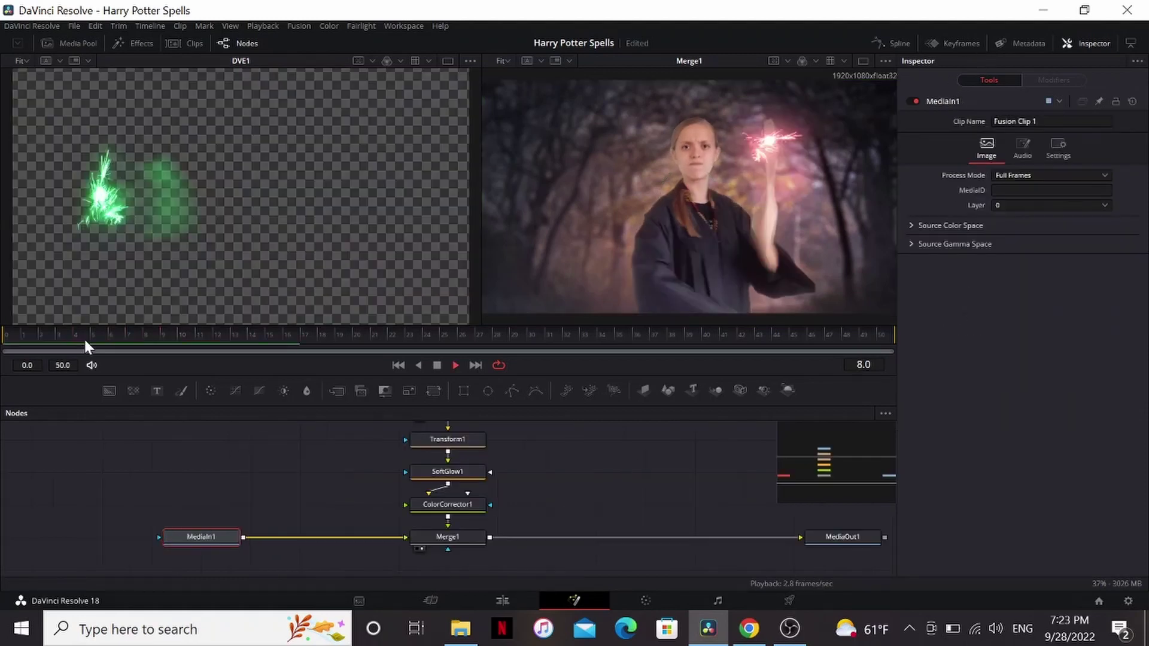
pyautogui.click(87, 340)
# Paste a copy of the footage node and screen it over the comp through Merge2
pyautogui.hotkey('ctrl', 'v')
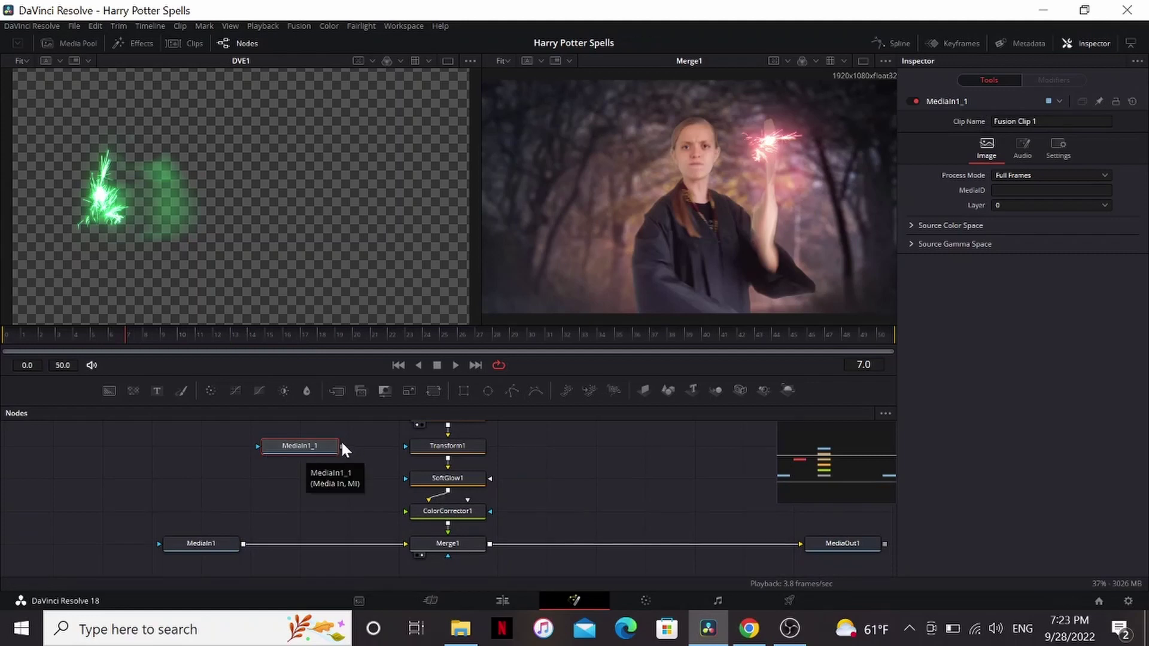
pyautogui.moveTo(340, 447); pyautogui.dragTo(245, 544)
pyautogui.press('1')
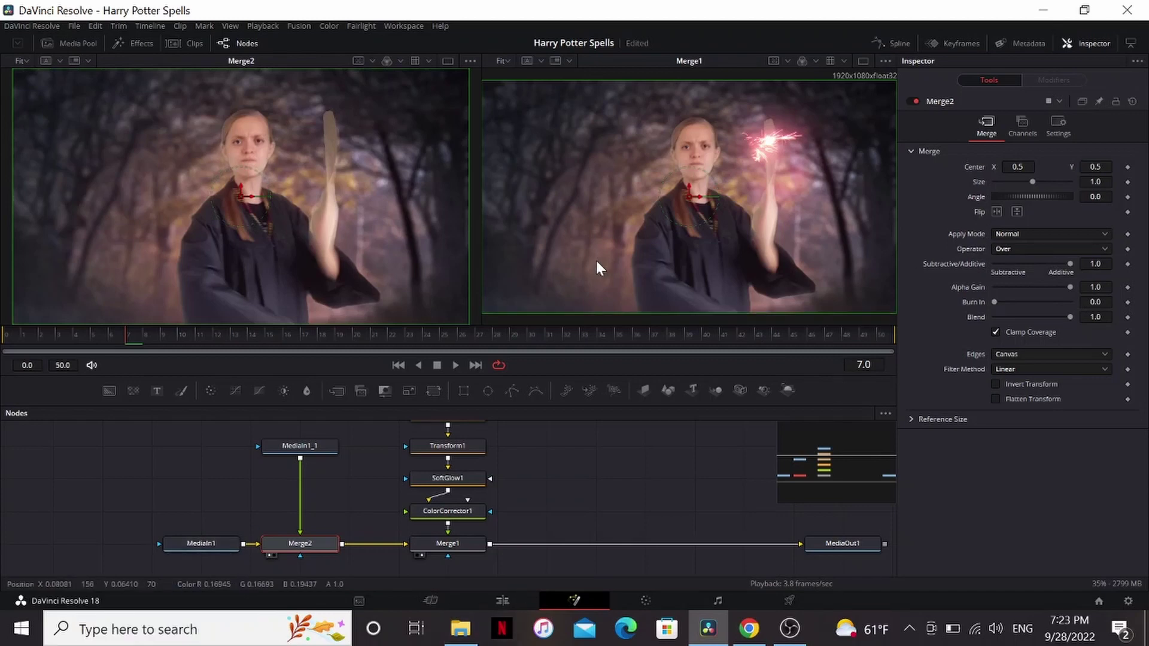
pyautogui.click(1015, 234)
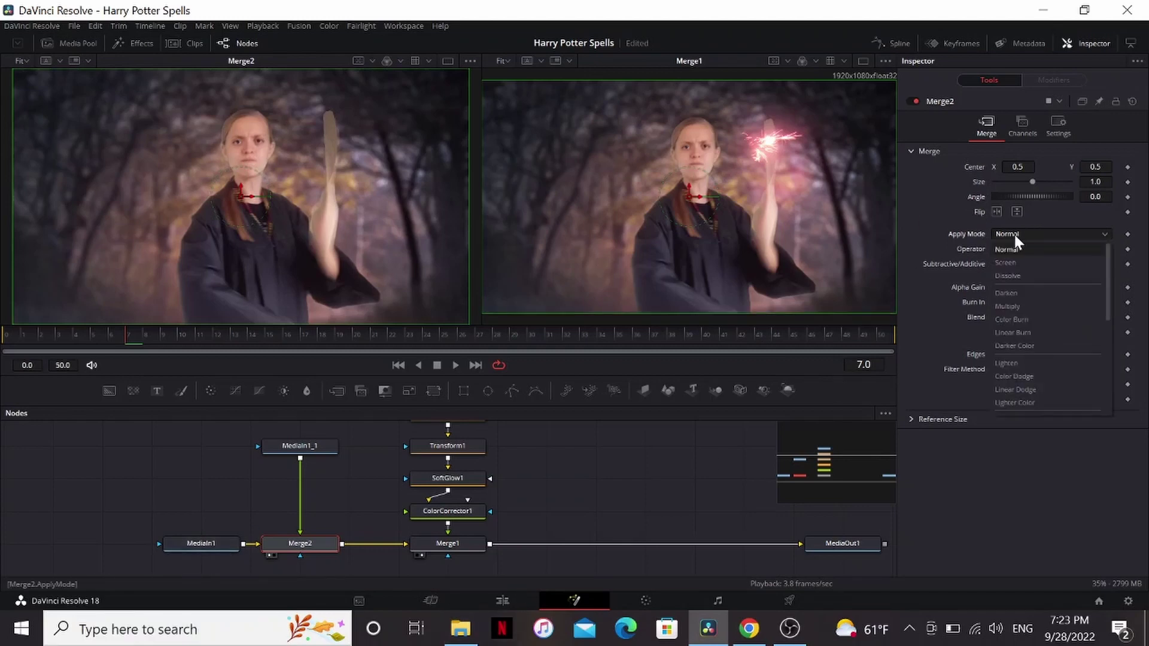
pyautogui.click(1011, 263)
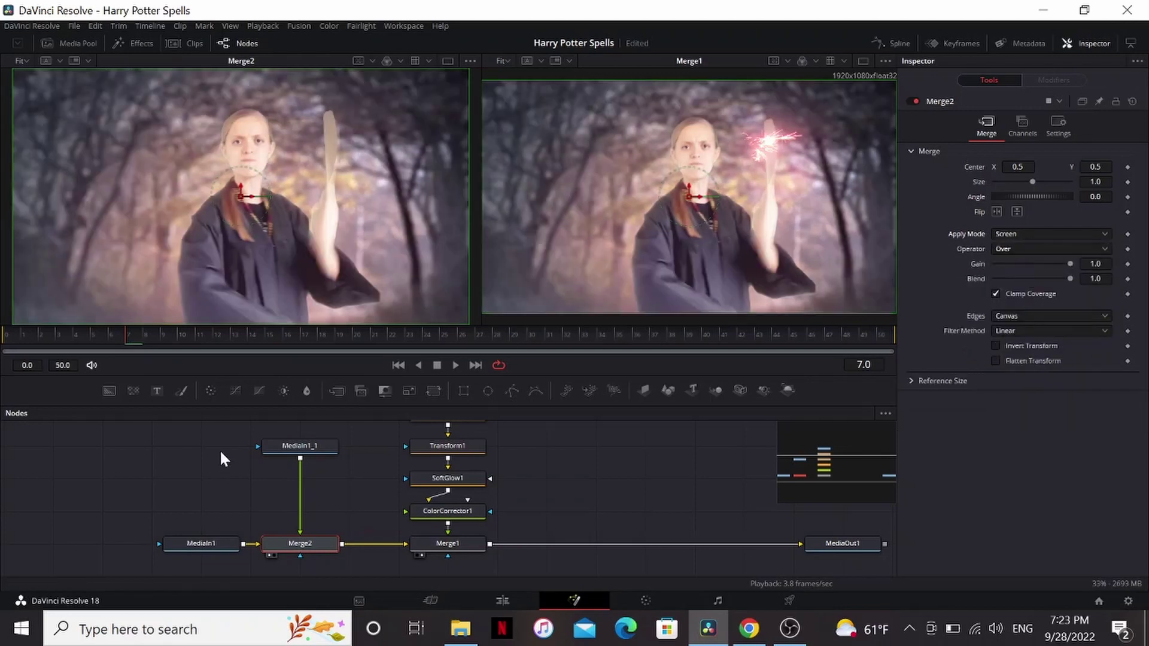
# Add ColorCorrector2 after MediaIn1_1 and tint the footage copy red-magenta
pyautogui.click(310, 447)
pyautogui.hotkey('shift', 'space')
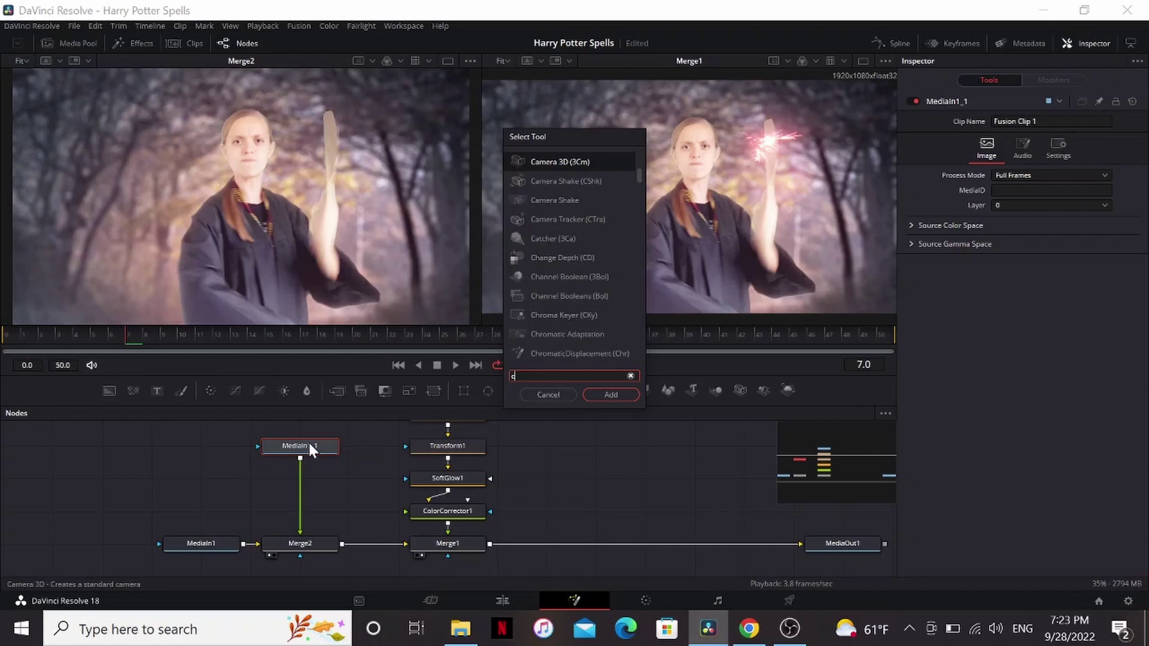
pyautogui.write('color')
pyautogui.press('Return')
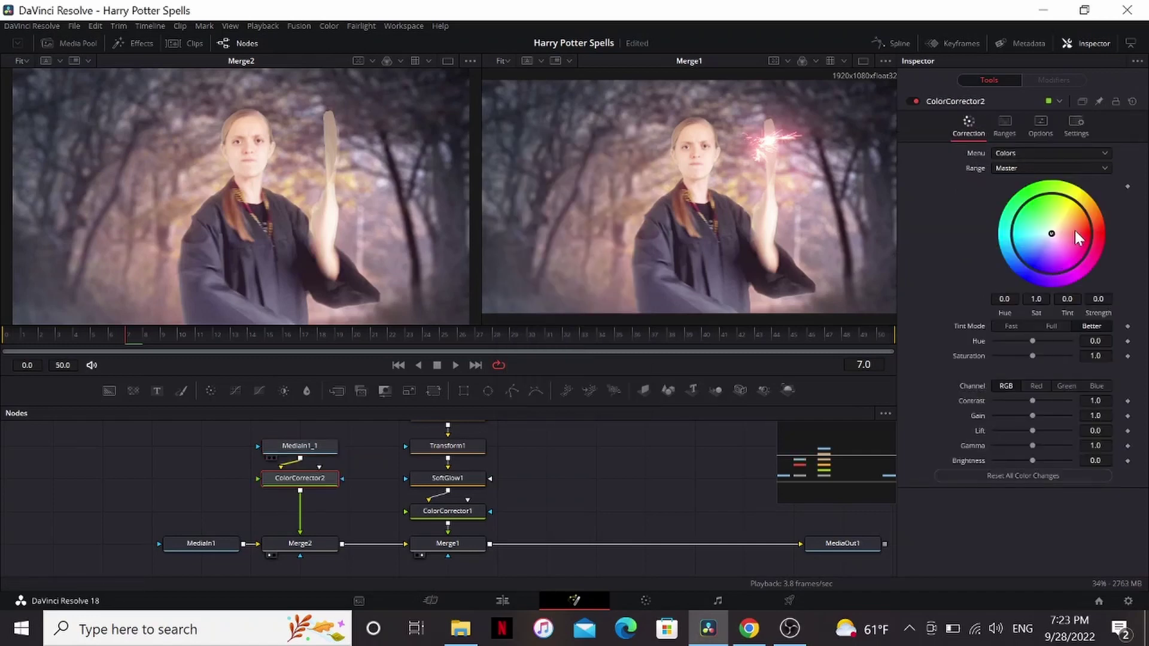
pyautogui.moveTo(1075, 232); pyautogui.dragTo(1081, 234)
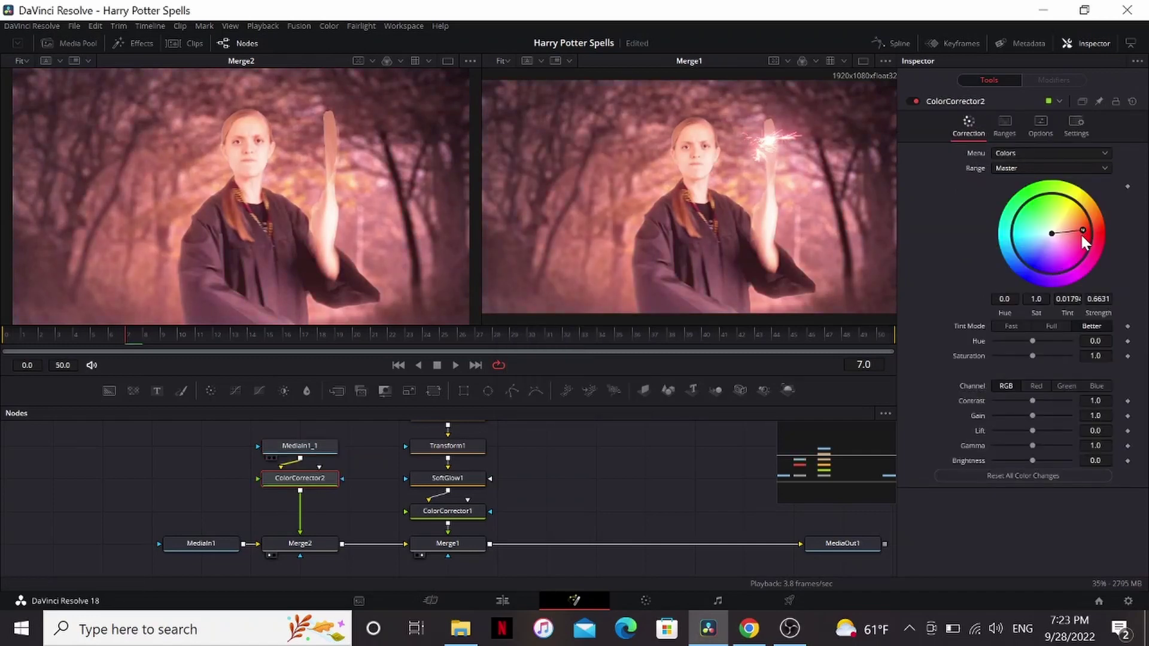
pyautogui.click(319, 550)
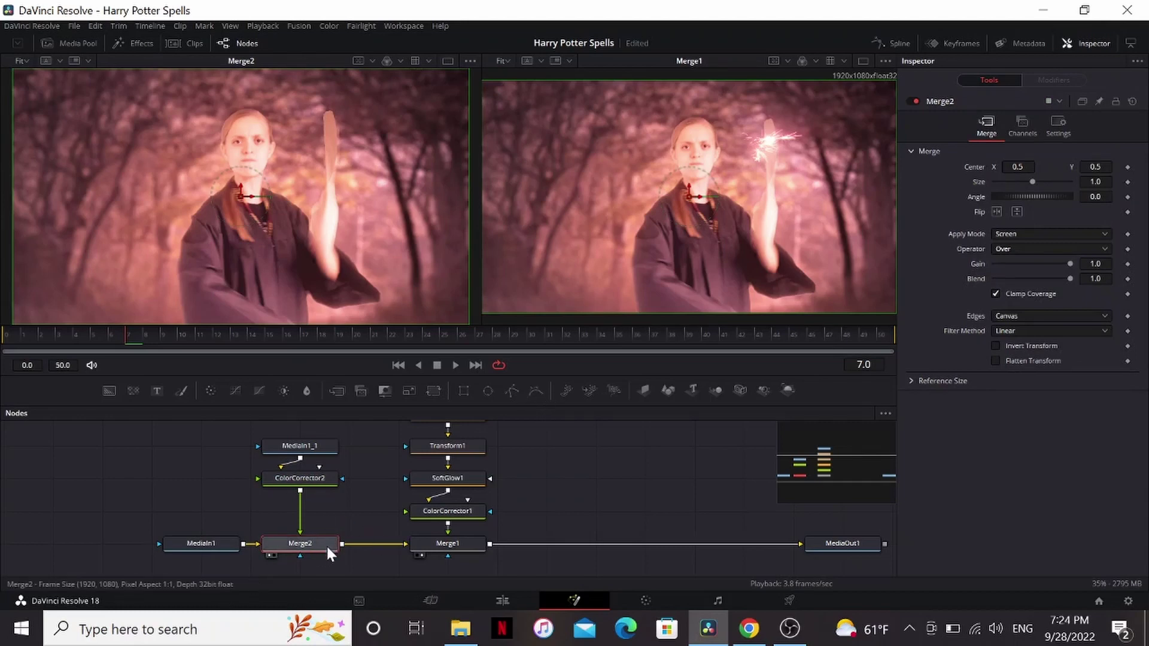
# Add a Polygon mask to ColorCorrector2 and trace from her head down her face to the robe
pyautogui.click(512, 392)
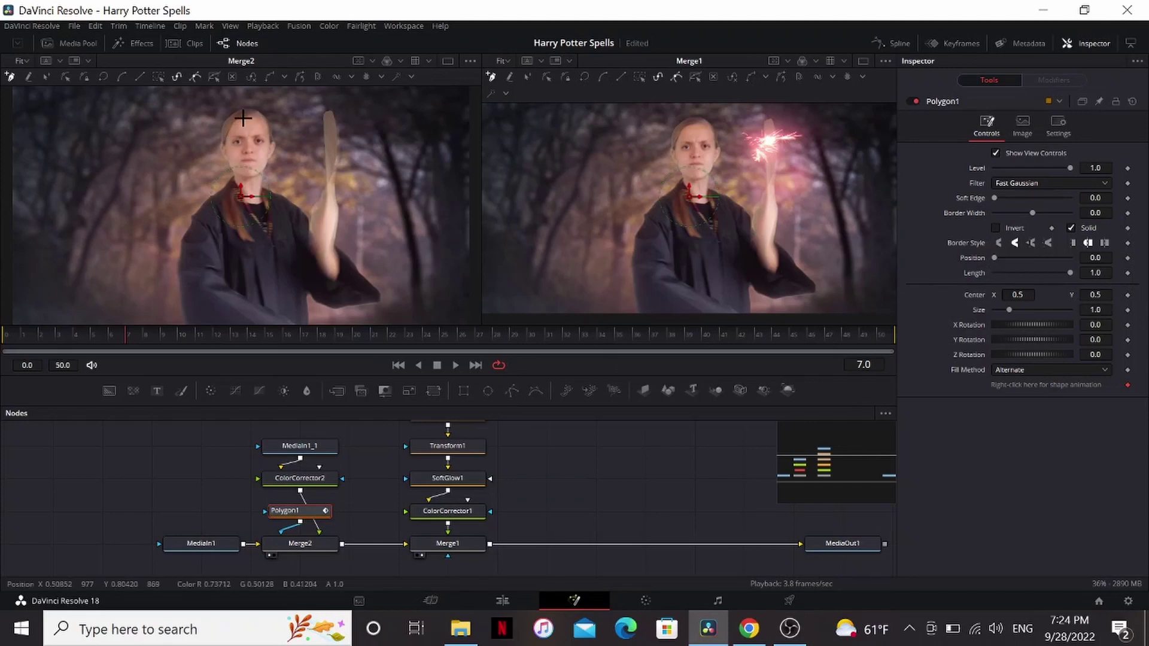
pyautogui.moveTo(242, 117); pyautogui.dragTo(289, 117)
pyautogui.click(261, 121)
pyautogui.click(267, 138)
pyautogui.click(265, 158)
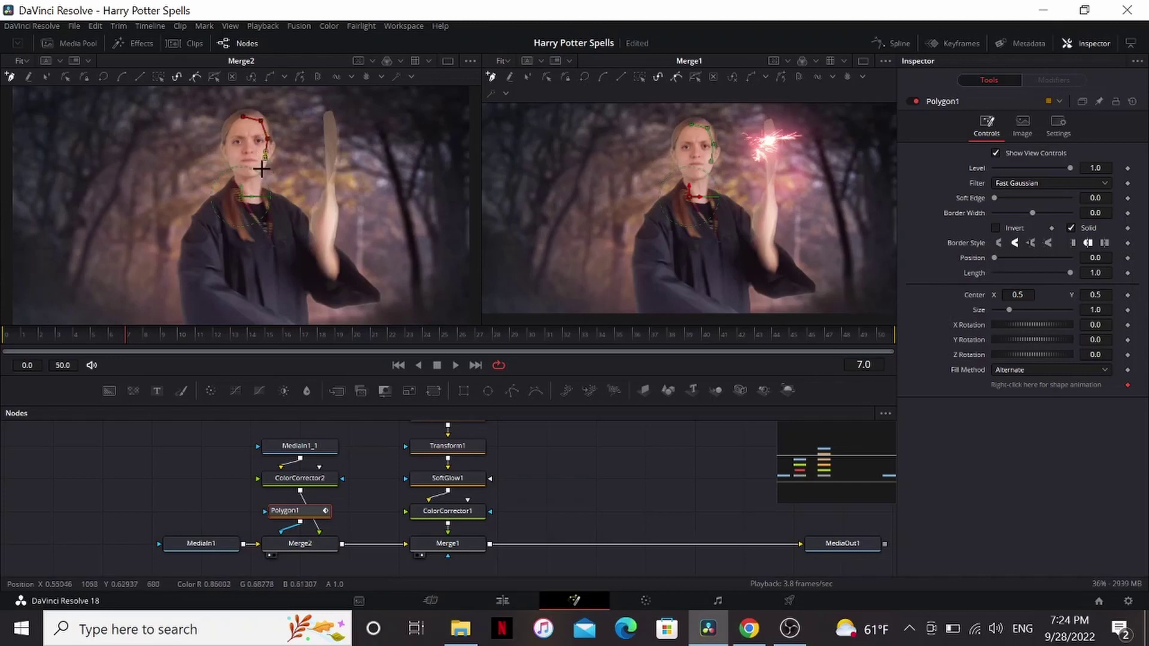
pyautogui.click(258, 176)
pyautogui.click(263, 194)
pyautogui.click(278, 206)
pyautogui.click(296, 231)
pyautogui.click(294, 257)
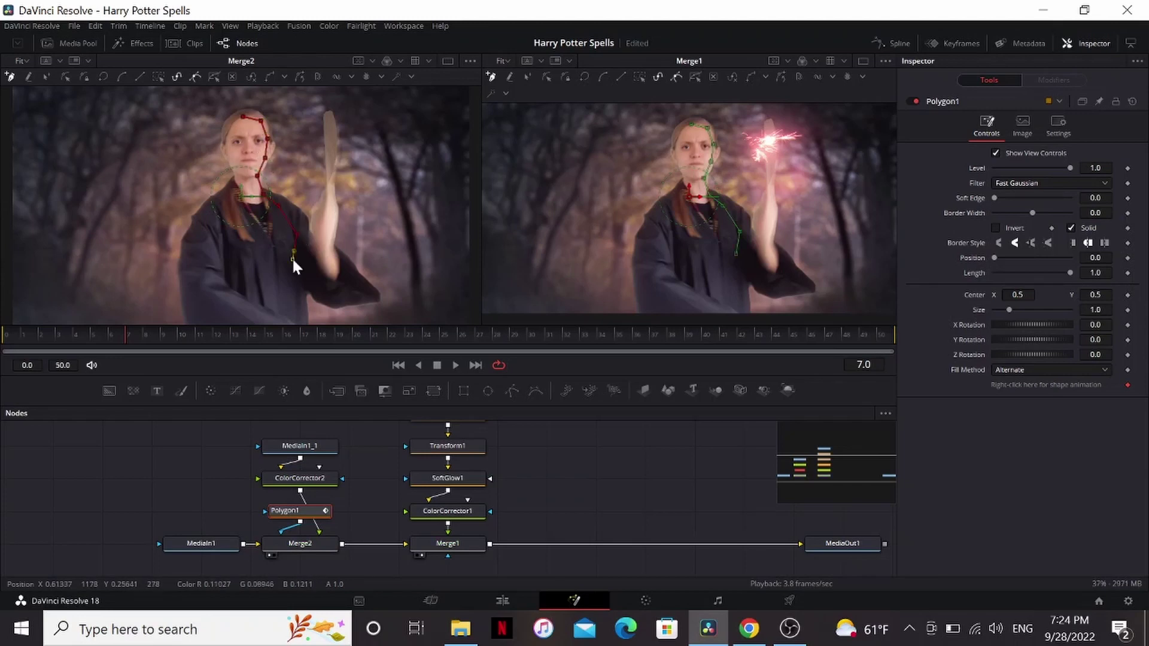
# Trace the mask back up to close it around her head, then set Soft Edge to 0.0724
pyautogui.click(267, 269)
pyautogui.click(236, 262)
pyautogui.click(226, 232)
pyautogui.click(232, 196)
pyautogui.click(243, 168)
pyautogui.click(238, 144)
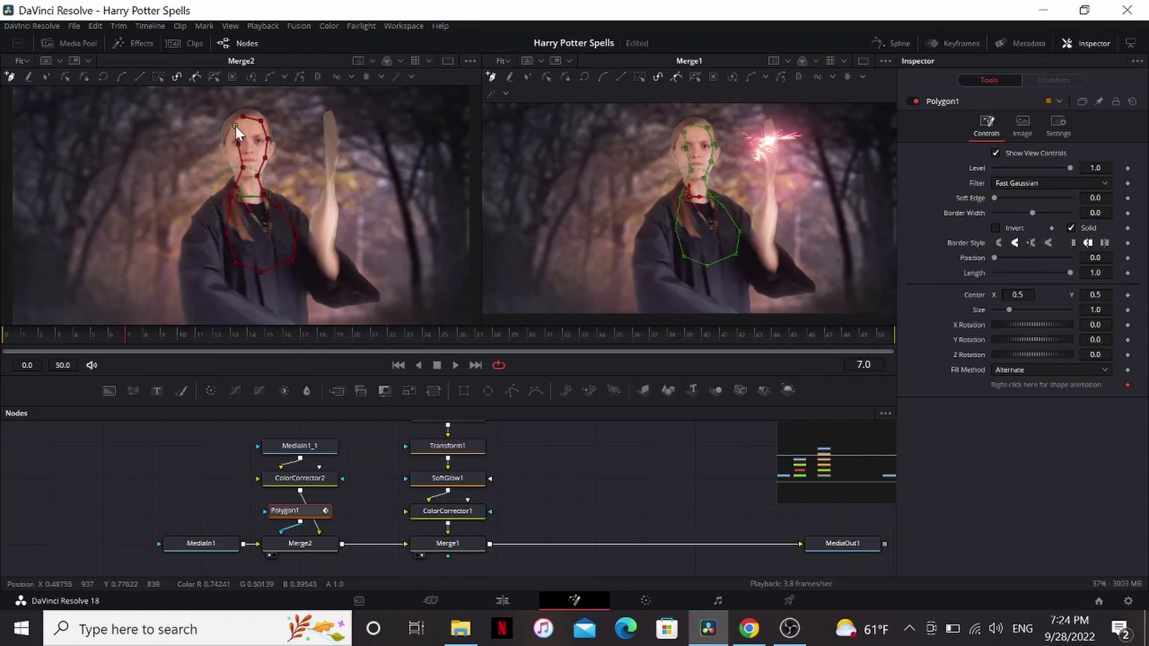
pyautogui.click(235, 126)
pyautogui.click(243, 118)
pyautogui.click(299, 513)
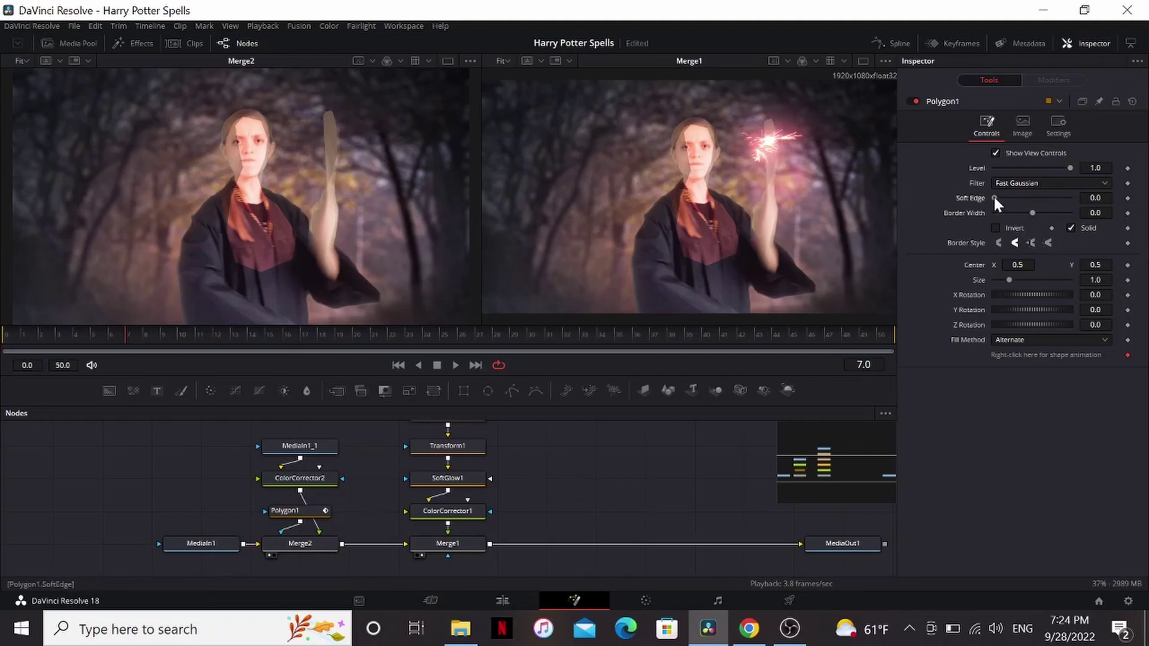
pyautogui.moveTo(994, 195); pyautogui.dragTo(1021, 192)
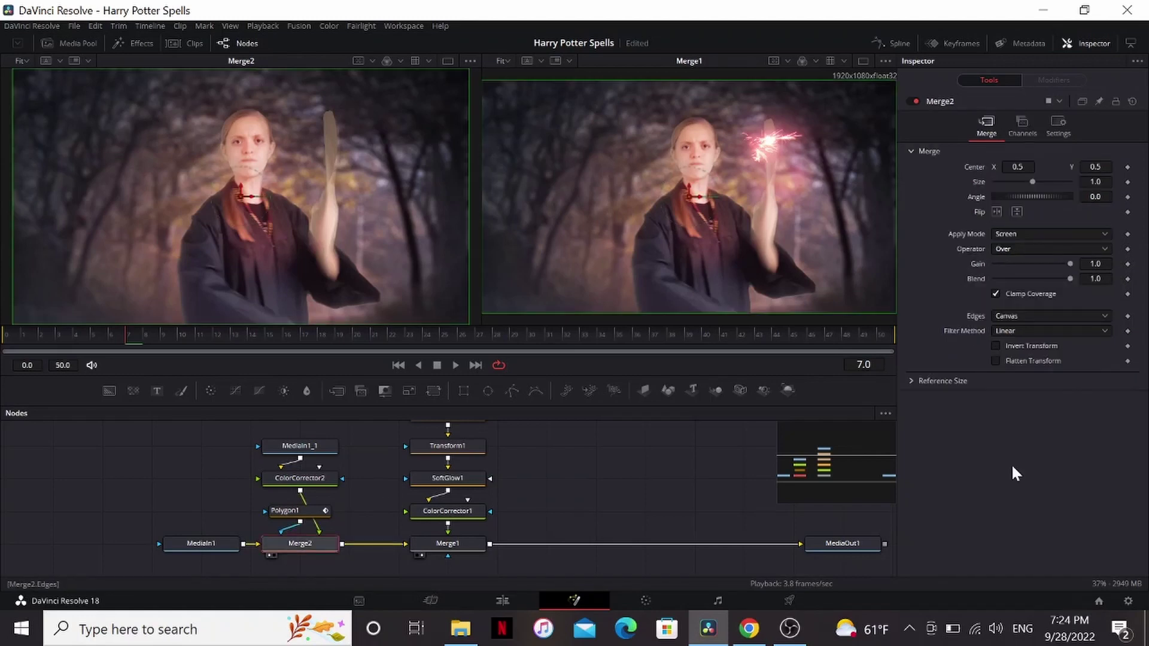
# Keyframe Merge2 Blend at 1.0 on frame 7 and 0 on frame 6
pyautogui.press('Left')
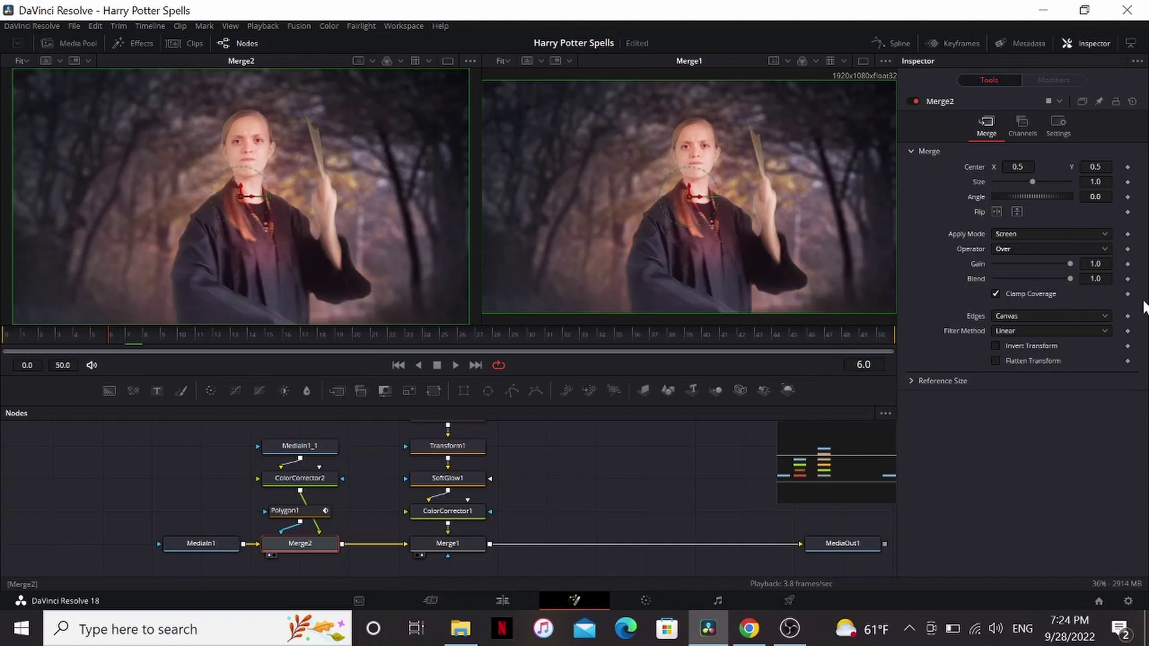
pyautogui.press('Right')
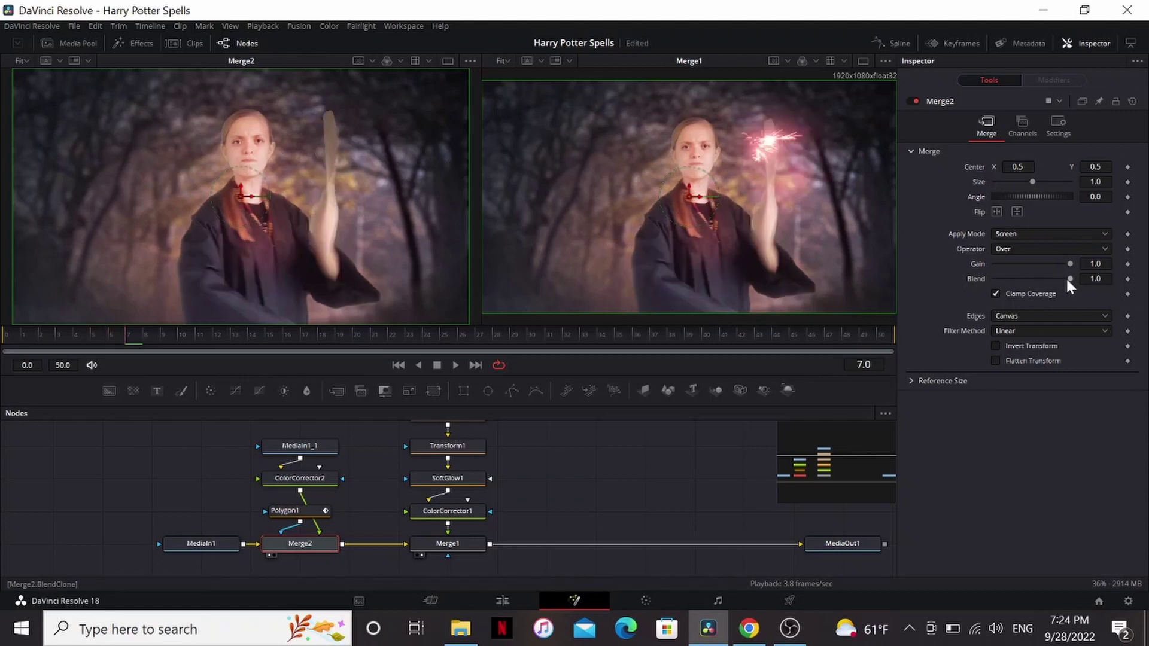
pyautogui.moveTo(1069, 279); pyautogui.dragTo(1108, 288)
pyautogui.click(1128, 279)
pyautogui.press('Left')
pyautogui.moveTo(1070, 279); pyautogui.dragTo(978, 283)
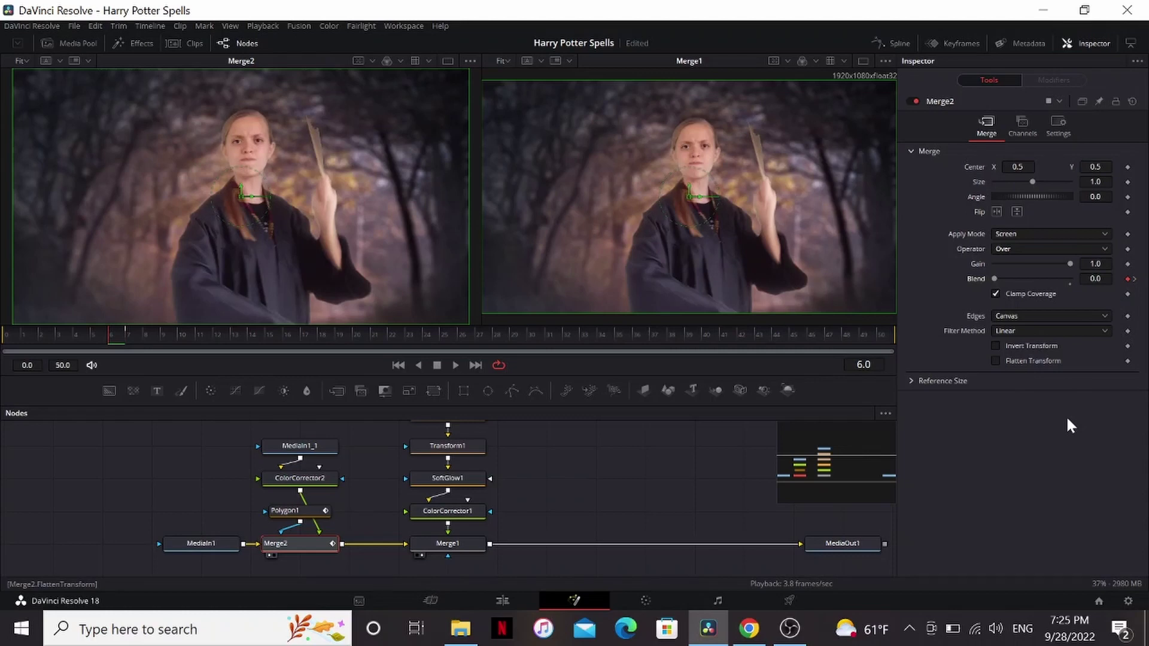
pyautogui.press('Right')
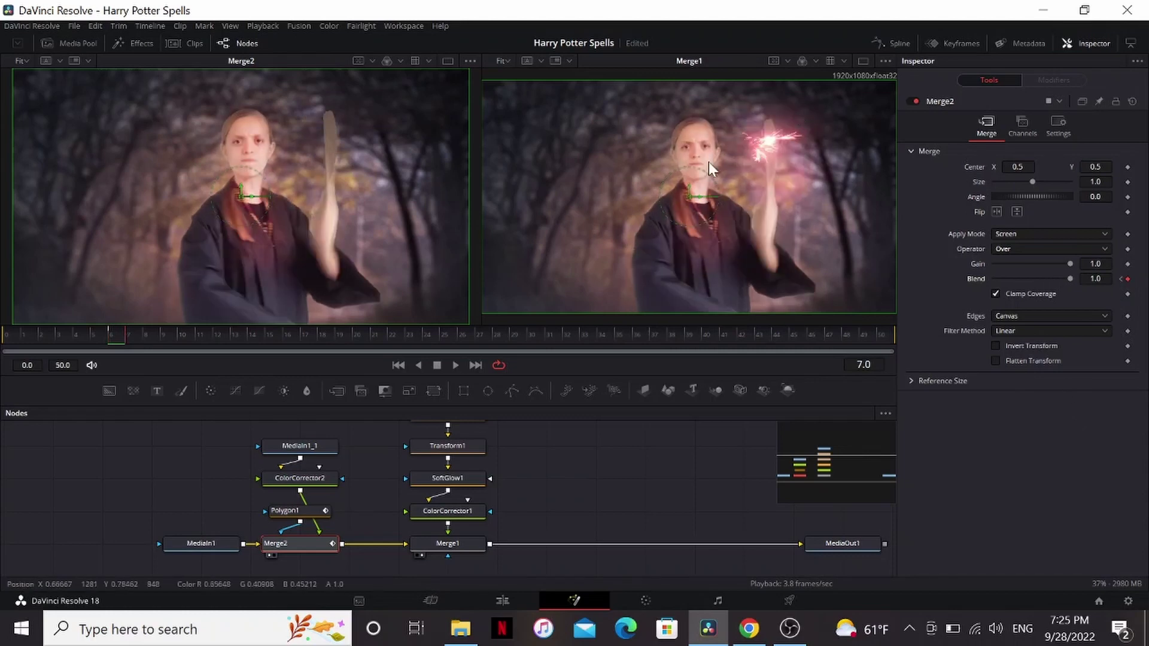
# Keyframe Blend to 0 at frame 13, then scrub and play back the fading glow
pyautogui.moveTo(165, 332); pyautogui.dragTo(241, 336)
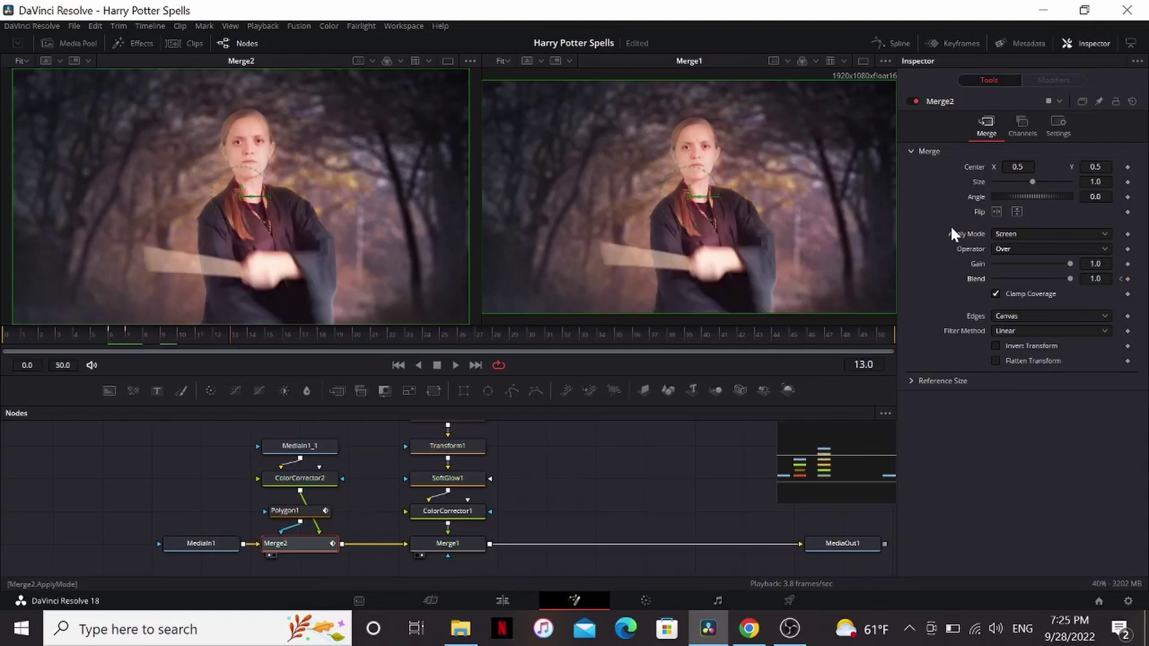
pyautogui.moveTo(1066, 279); pyautogui.dragTo(950, 282)
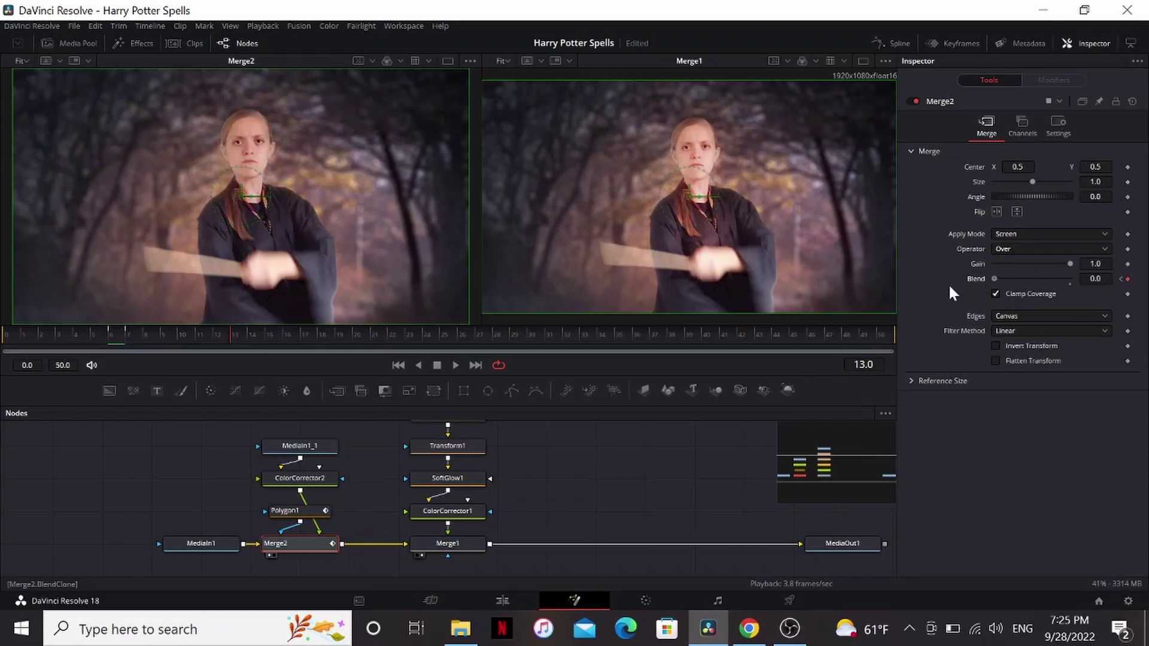
pyautogui.click(1128, 279)
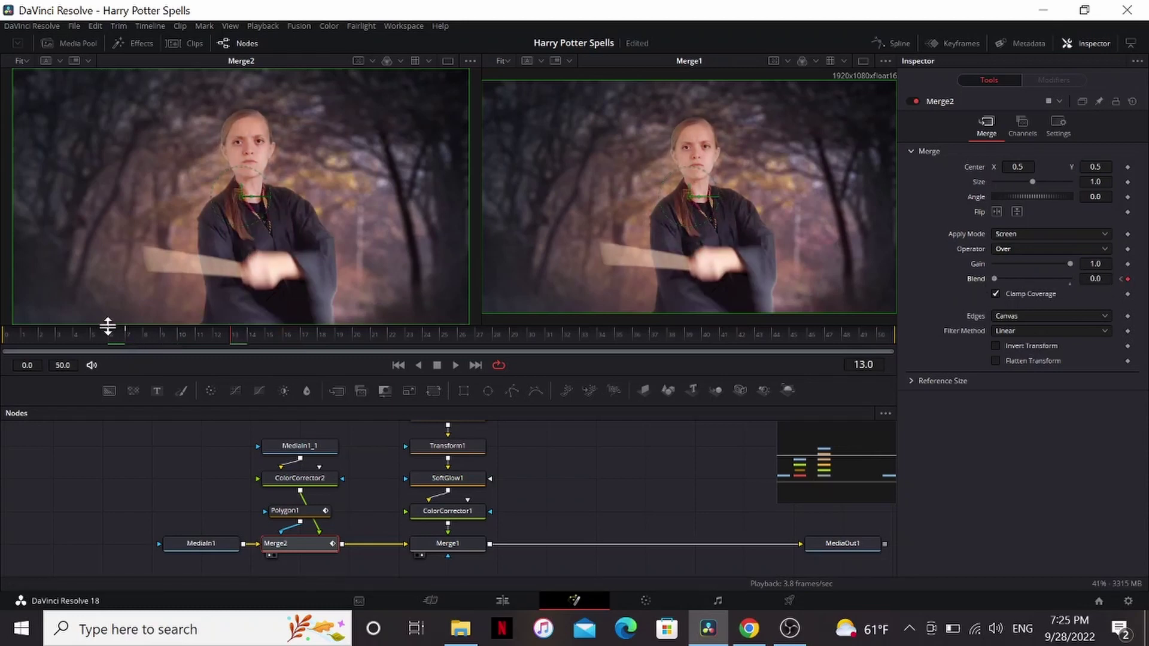
pyautogui.click(127, 333)
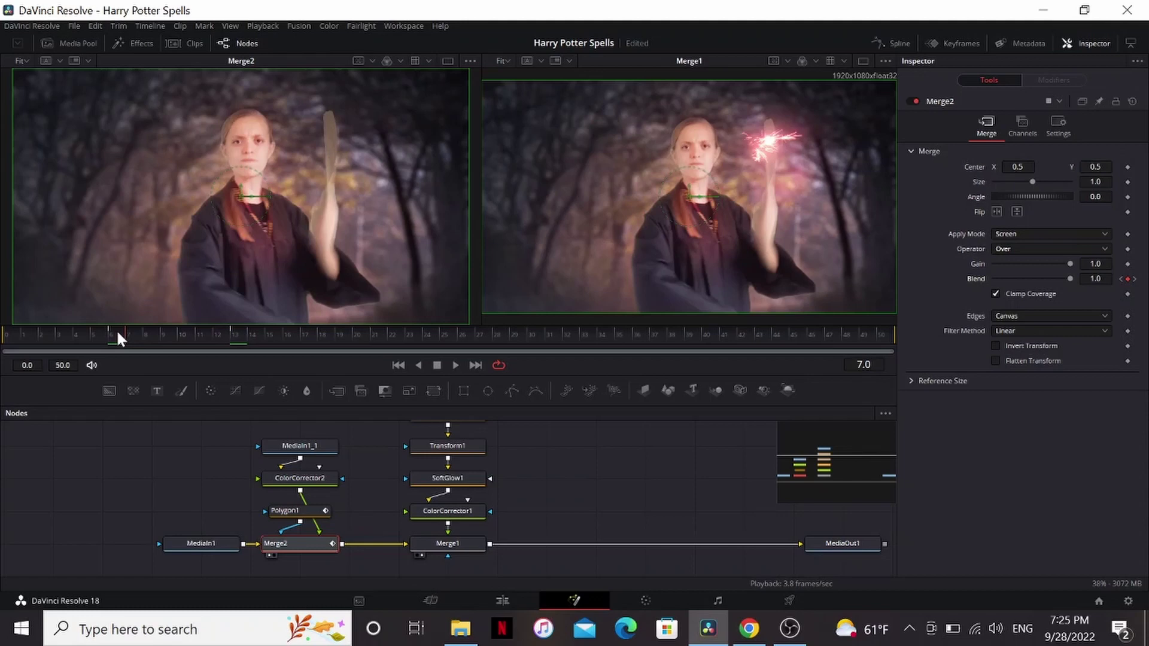
pyautogui.moveTo(142, 336); pyautogui.dragTo(109, 329)
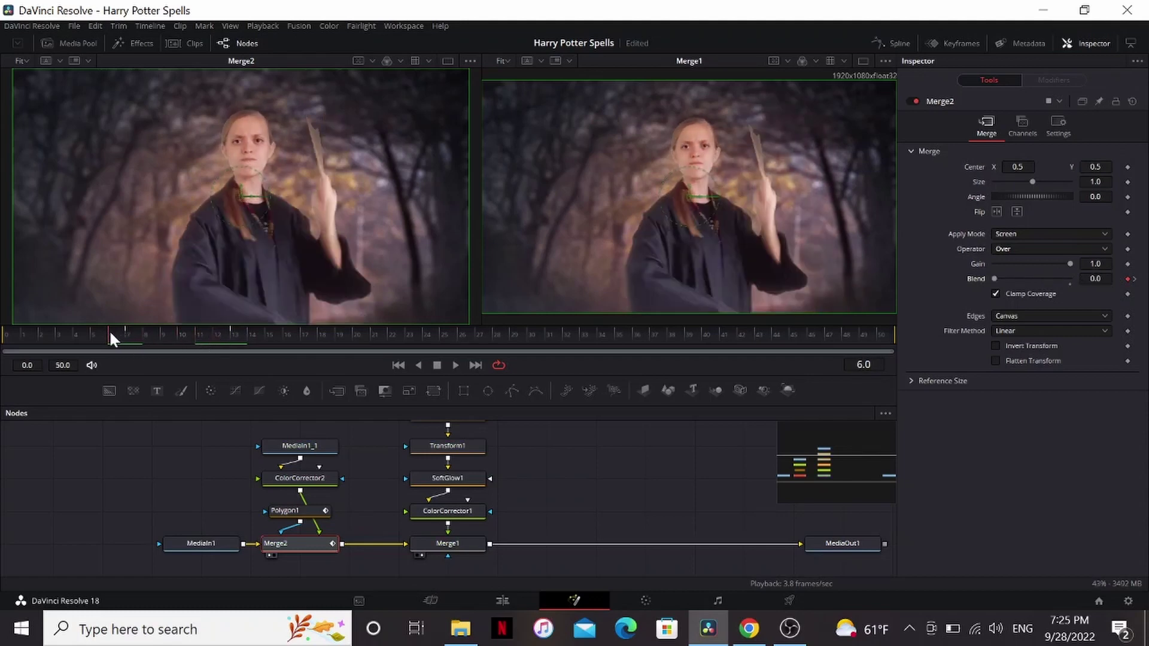
pyautogui.press('space')
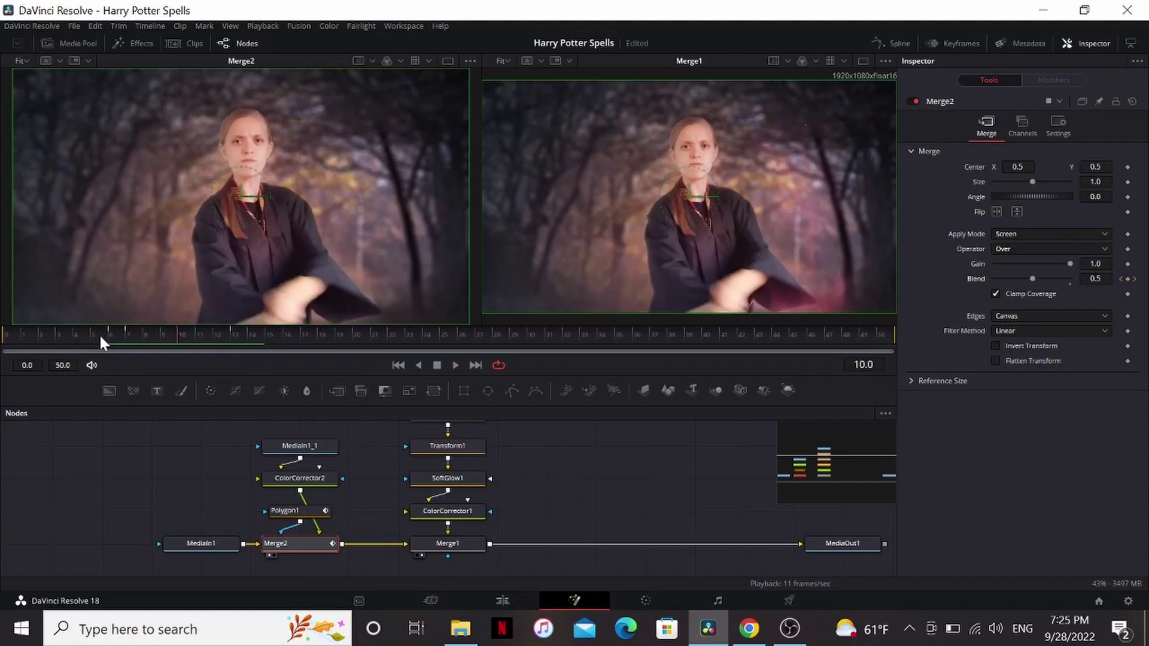
pyautogui.click(235, 333)
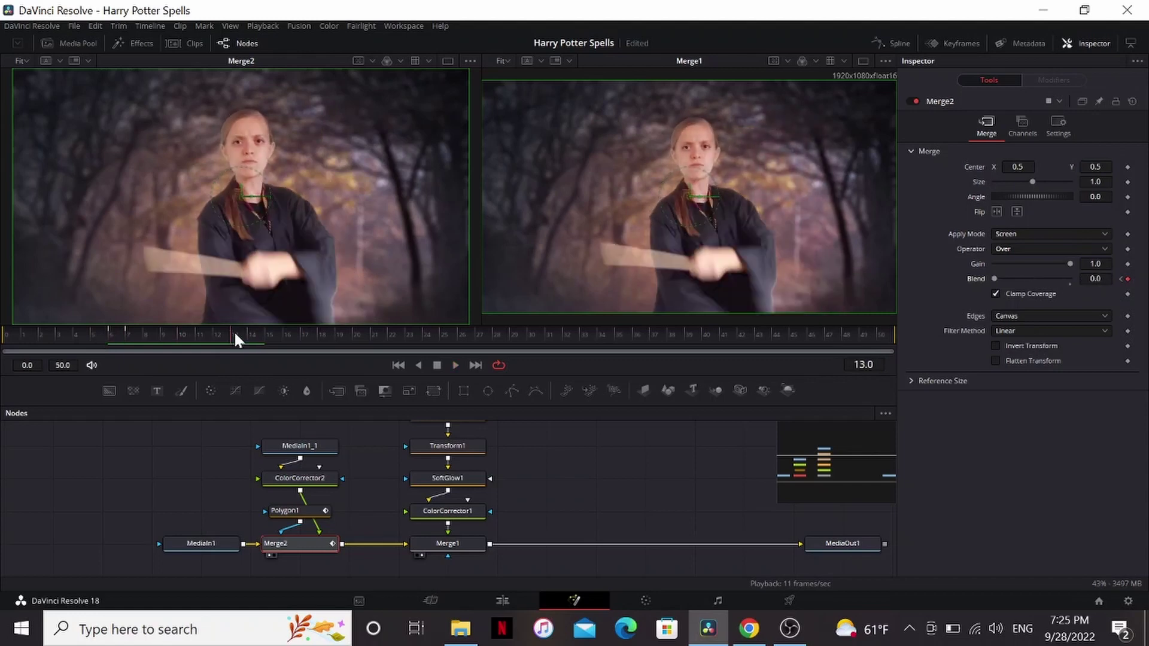
# Add the particle image sequence from the Media Pool, starting at frame 16
pyautogui.click(69, 42)
pyautogui.moveTo(113, 130); pyautogui.dragTo(610, 458)
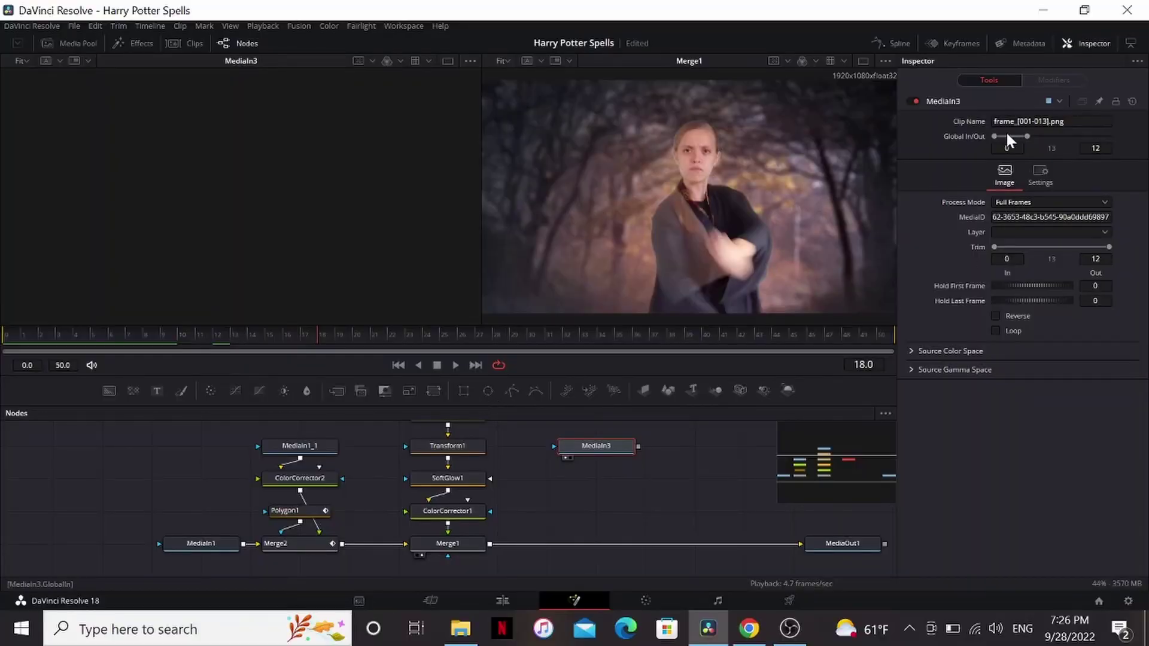
pyautogui.moveTo(1007, 136); pyautogui.dragTo(1042, 136)
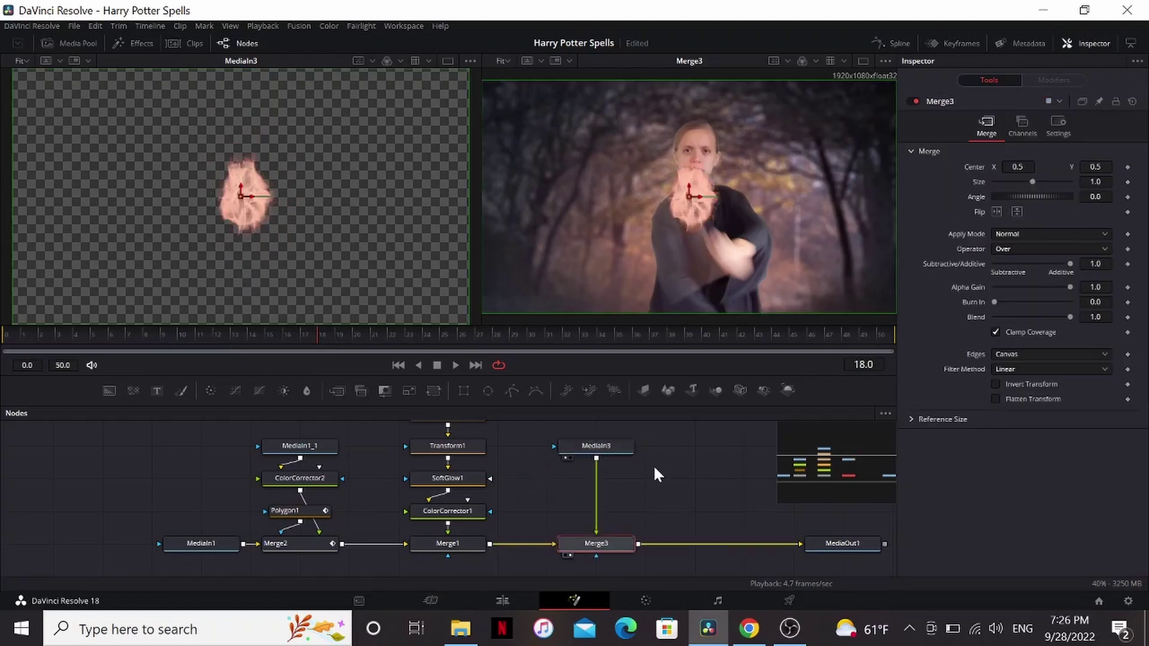
pyautogui.scroll(1, 653, 467)
pyautogui.moveTo(619, 463); pyautogui.dragTo(611, 437)
# Add a Transform after the particle clip and enlarge the burst to size 1.339, angle 20.9
pyautogui.hotkey('shift', 'space')
pyautogui.write('xf')
pyautogui.press('Return')
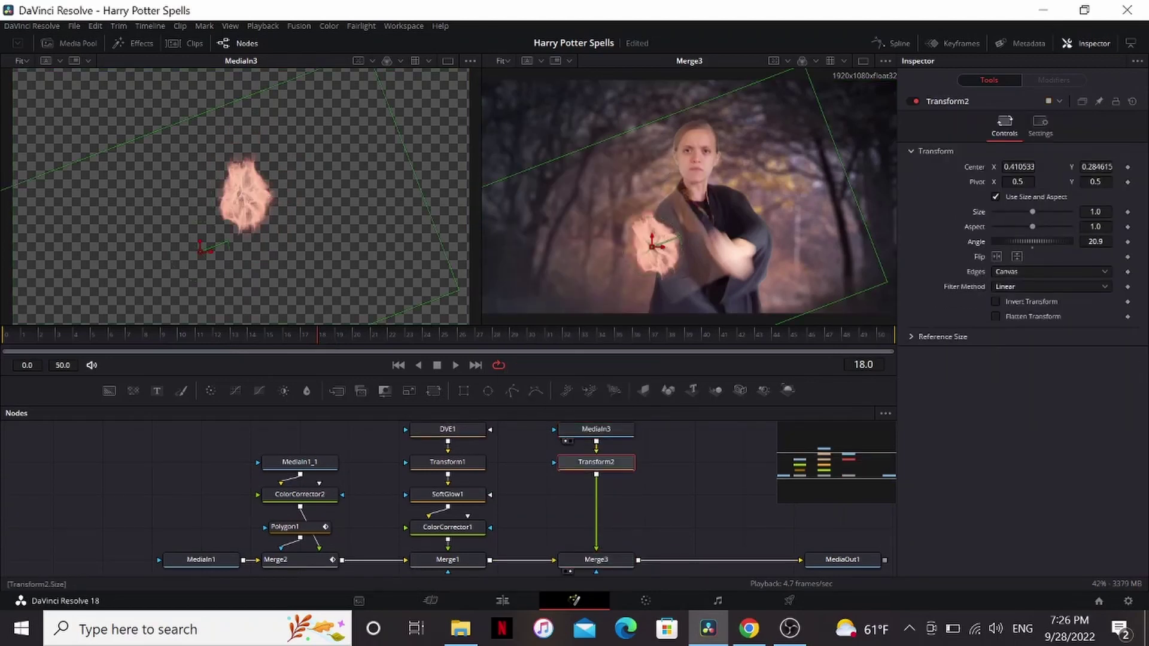
pyautogui.moveTo(1090, 212); pyautogui.dragTo(1111, 213)
pyautogui.moveTo(509, 487); pyautogui.dragTo(445, 538)
# Paste copies of SoftGlow1 and ColorCorrector1 and route the burst through them after Transform2
pyautogui.hotkey('ctrl', 'c')
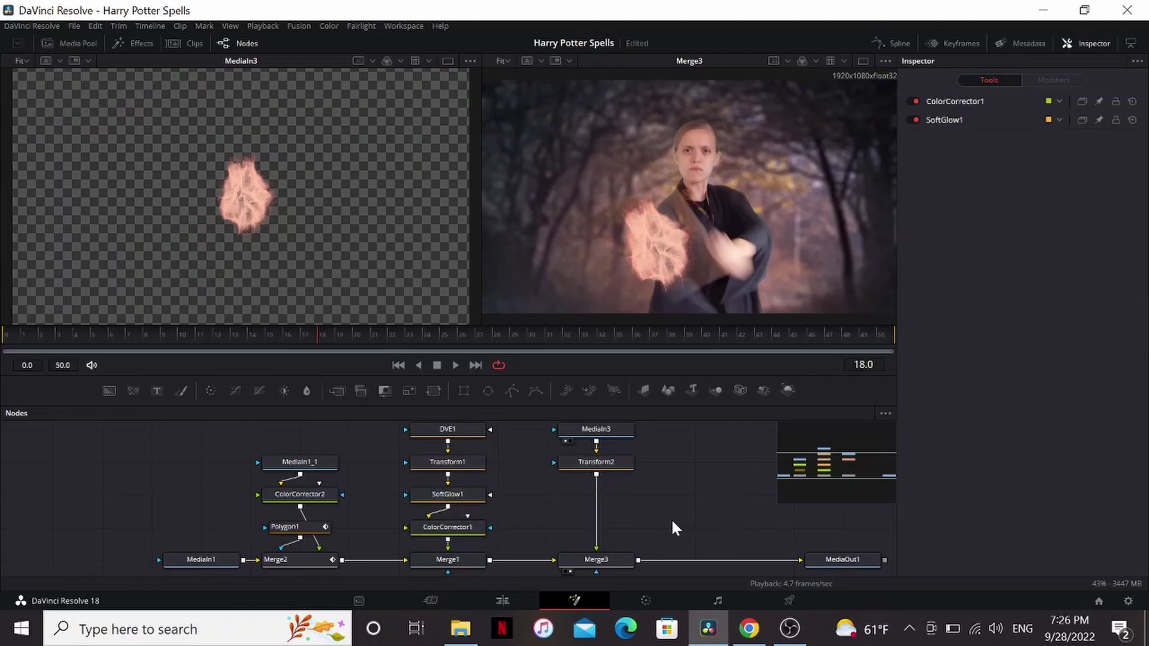
pyautogui.hotkey('ctrl', 'v')
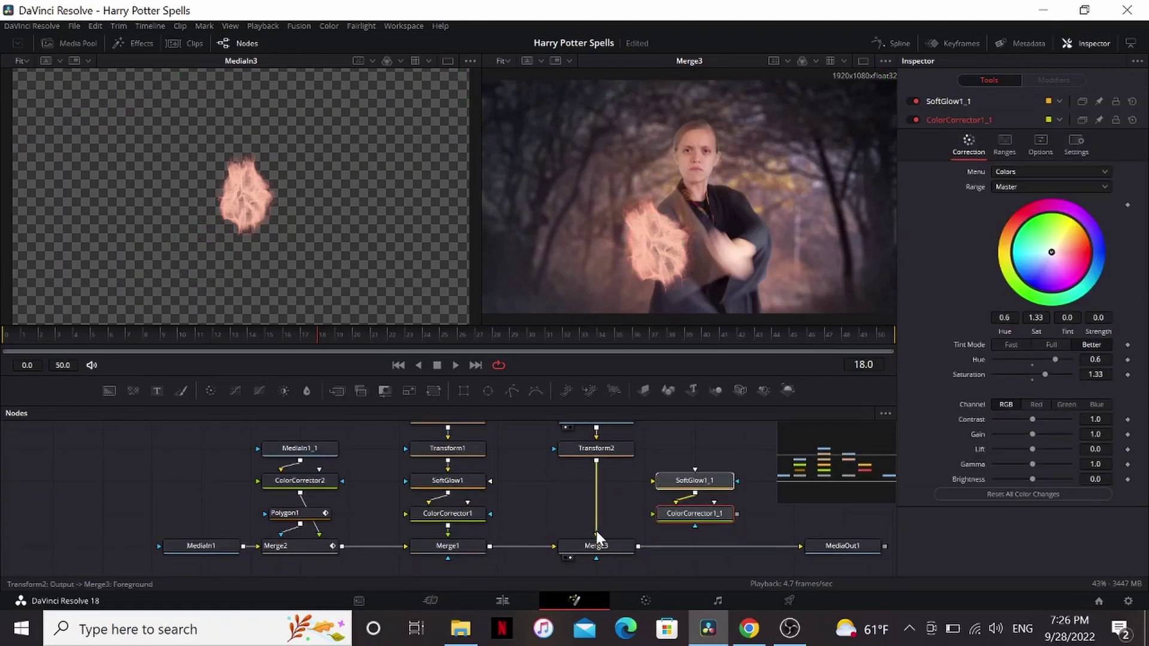
pyautogui.moveTo(596, 530); pyautogui.dragTo(612, 550)
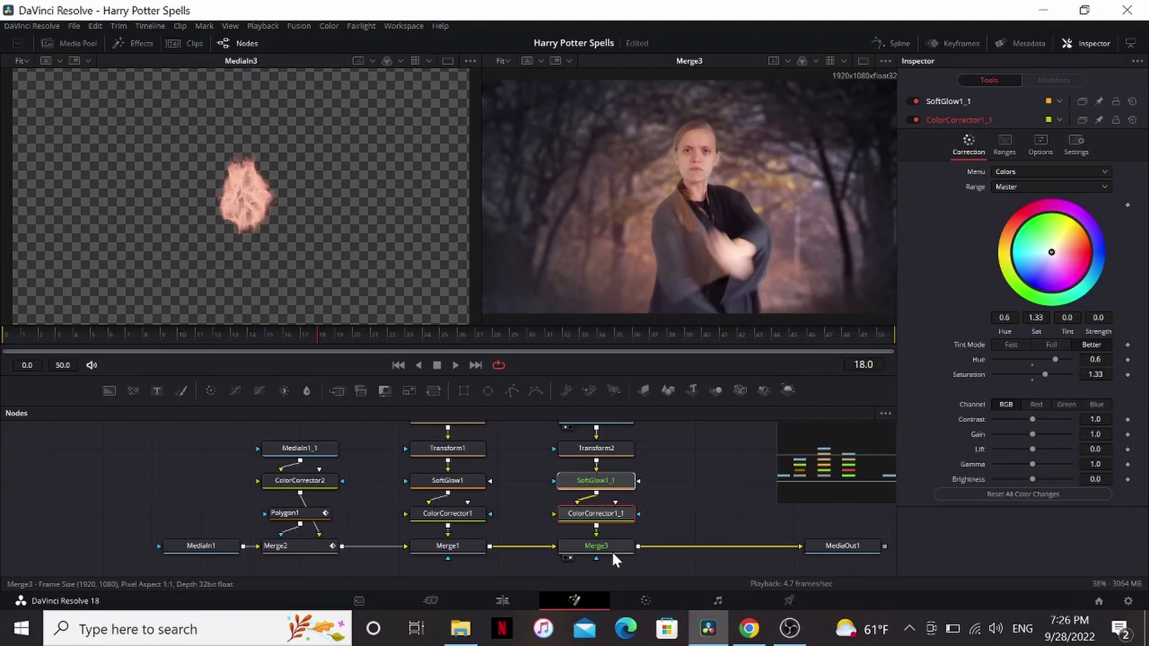
# Shift the copied colour corrector's hue to 0.51 and set Merge3's Apply Mode to Screen
pyautogui.click(681, 508)
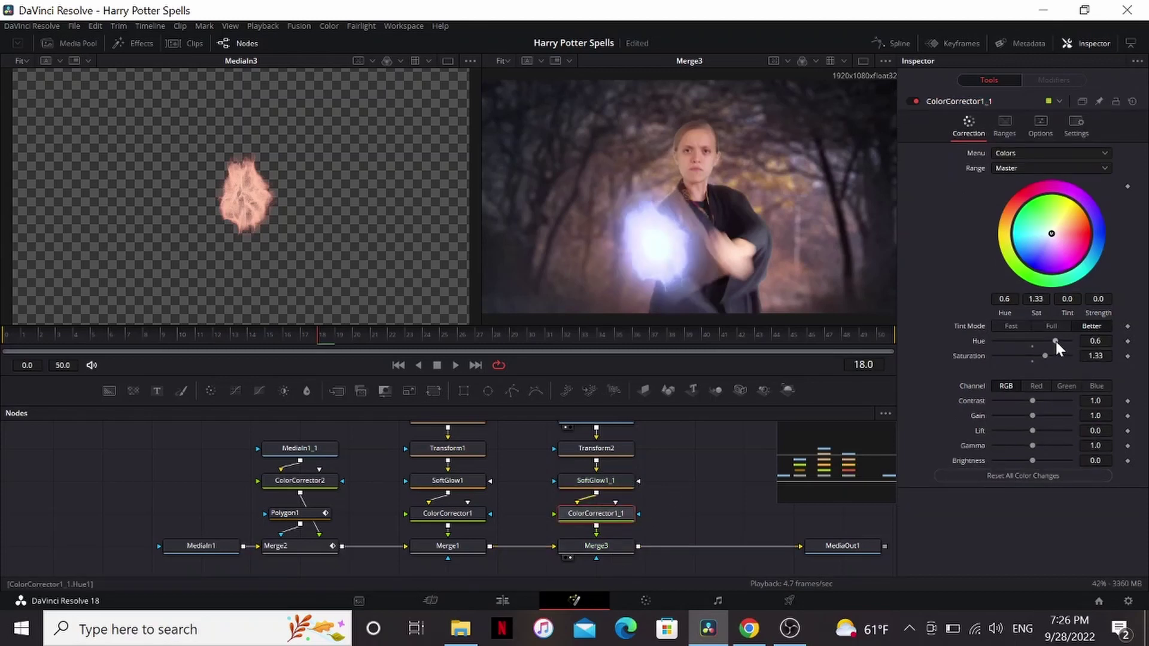
pyautogui.moveTo(1056, 342); pyautogui.dragTo(1052, 342)
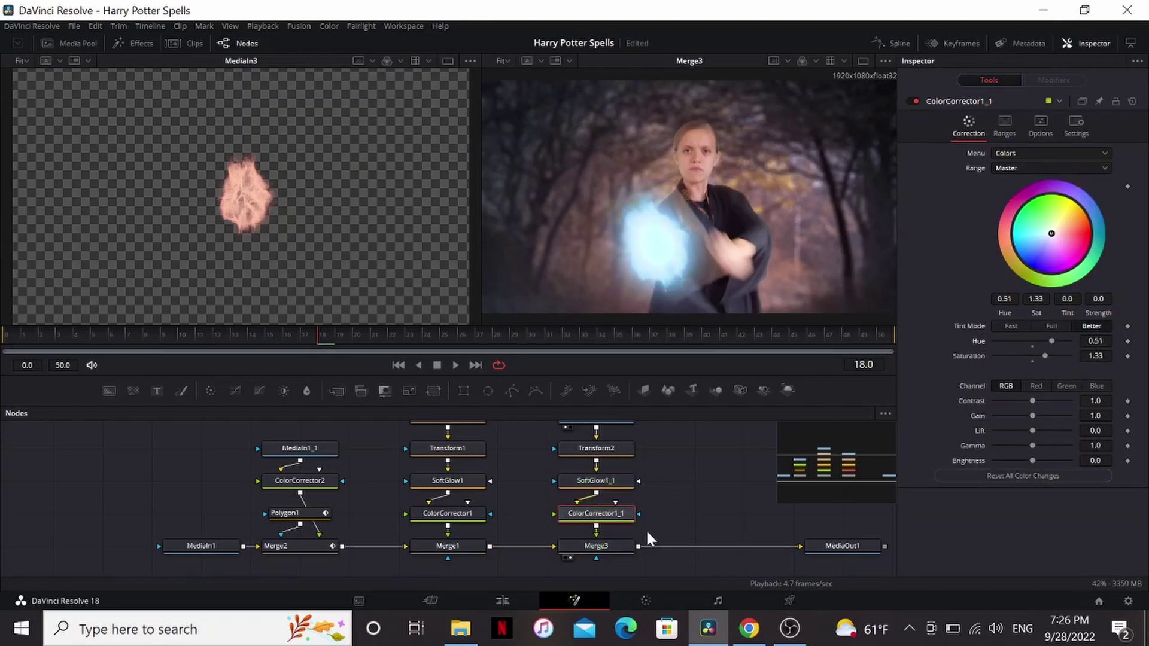
pyautogui.click(617, 545)
pyautogui.click(1029, 234)
pyautogui.click(1019, 258)
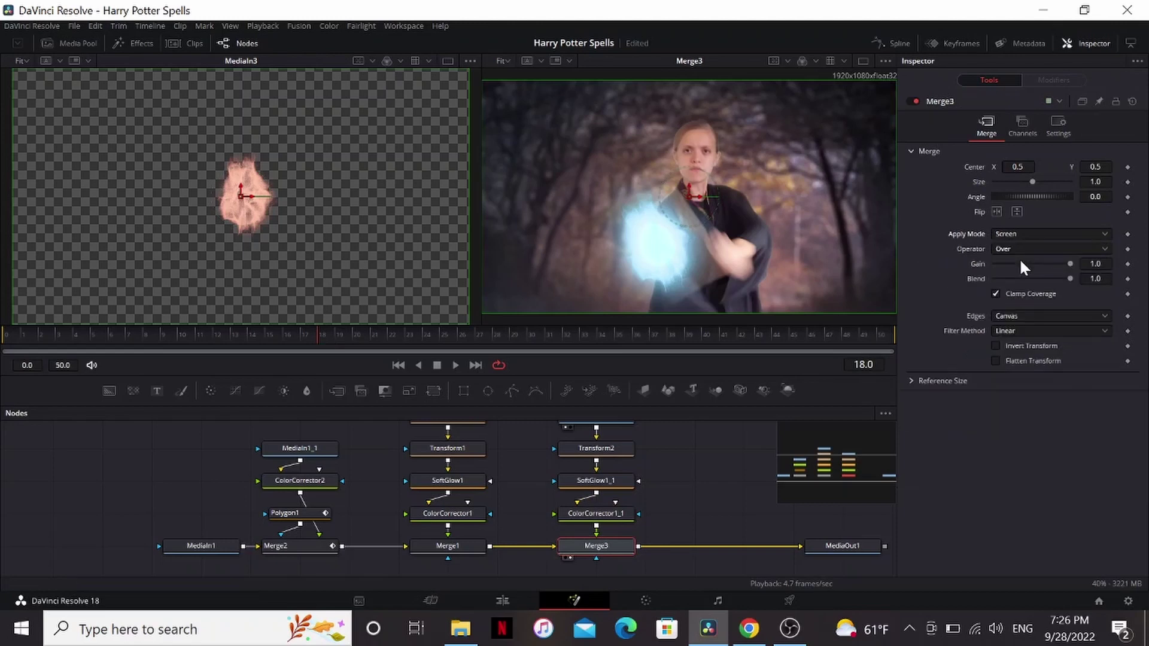
pyautogui.moveTo(263, 446); pyautogui.dragTo(326, 541)
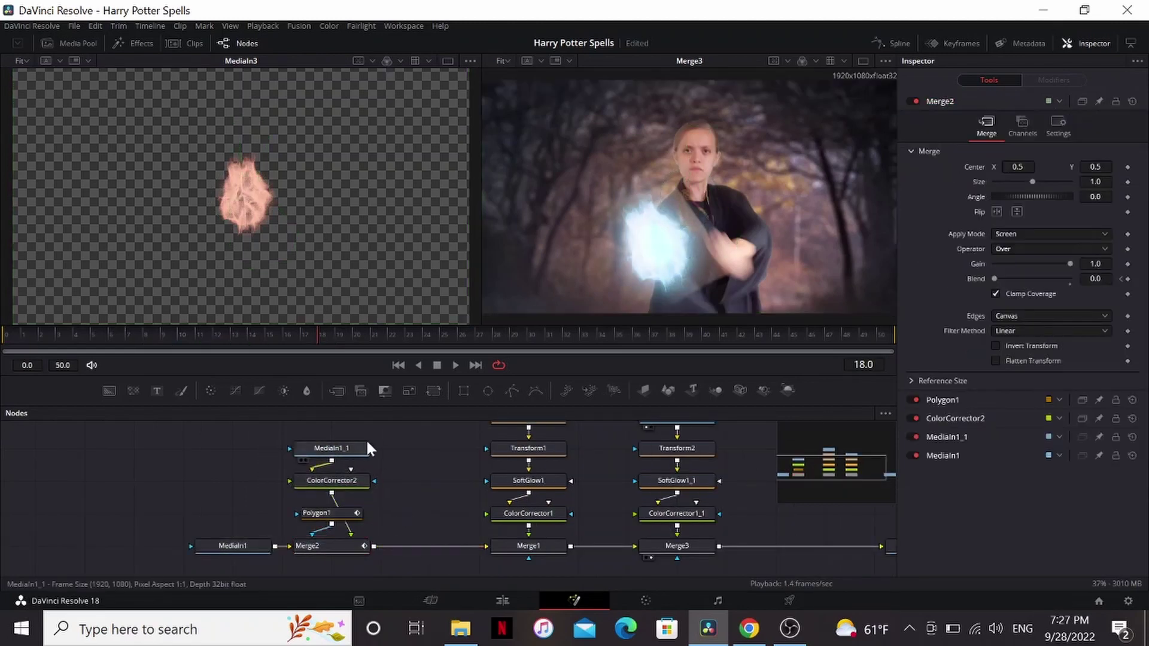